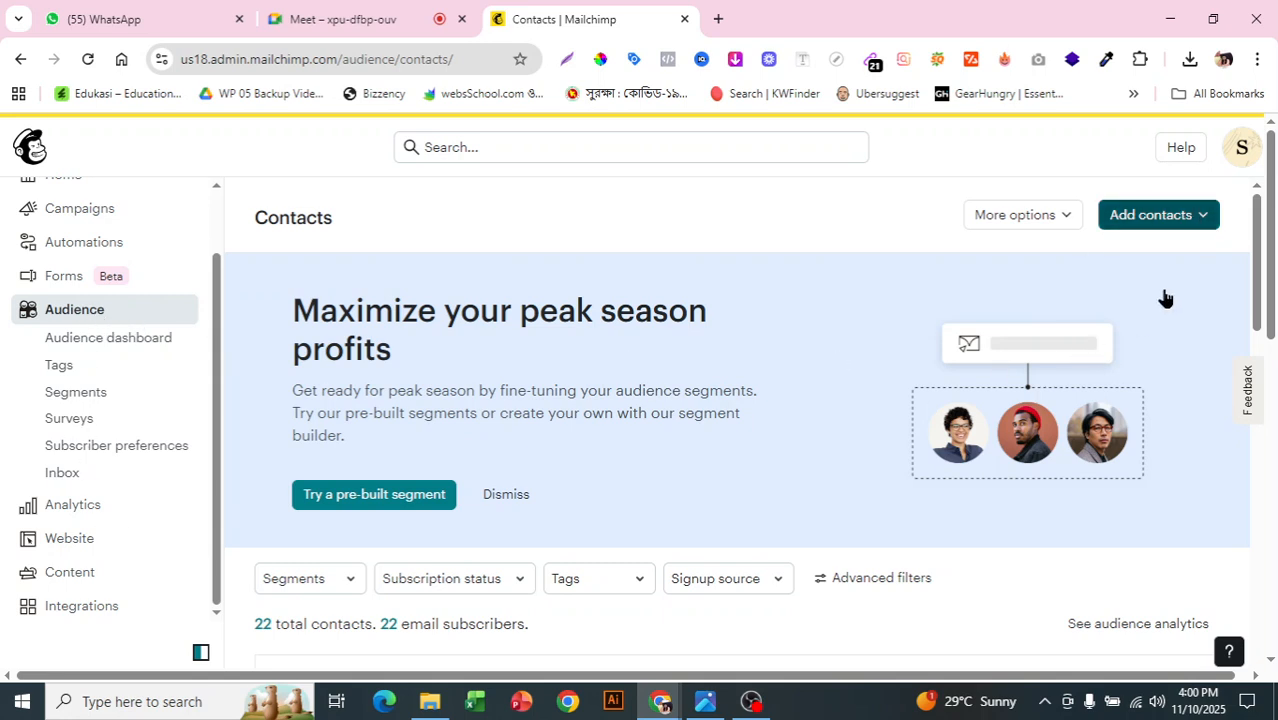
# Step: Open the Add contacts options on the 22-contact audience's All contacts page
pyautogui.click(1178, 218)
# Step: Start an Import contacts job and pick Copy and paste as the import method
pyautogui.click(1140, 260)
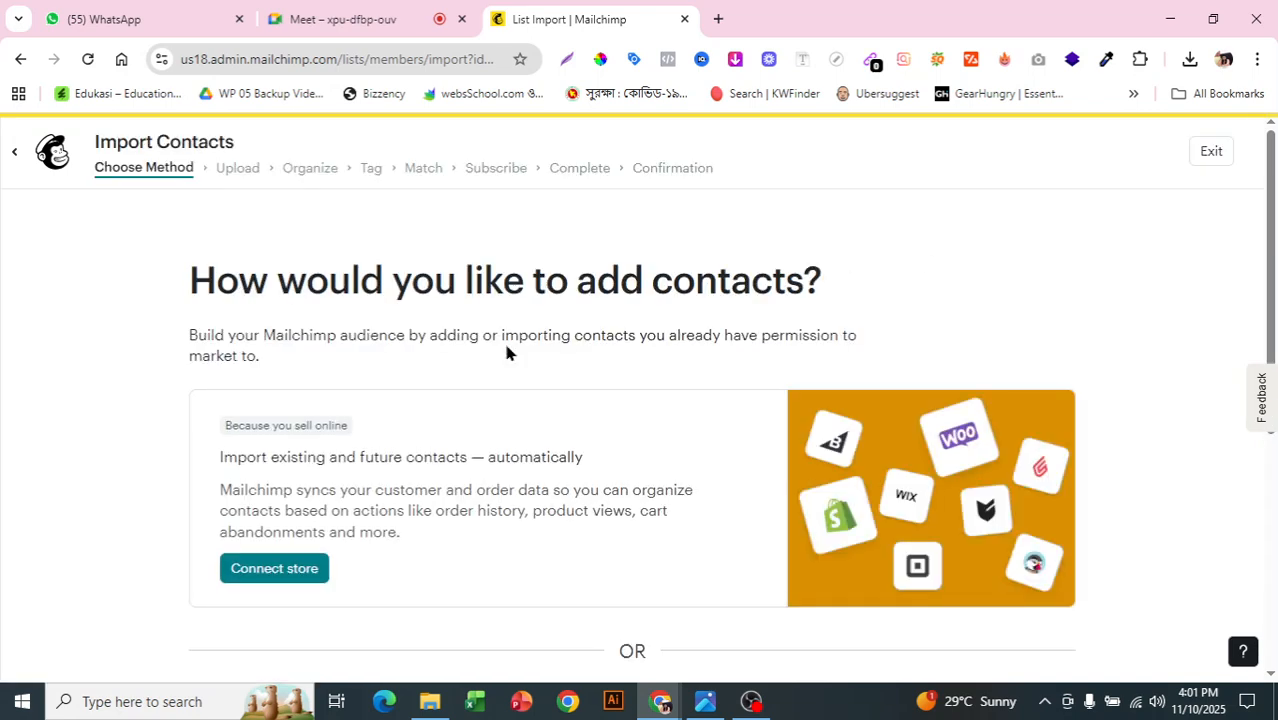
pyautogui.scroll(-1, 445, 325)
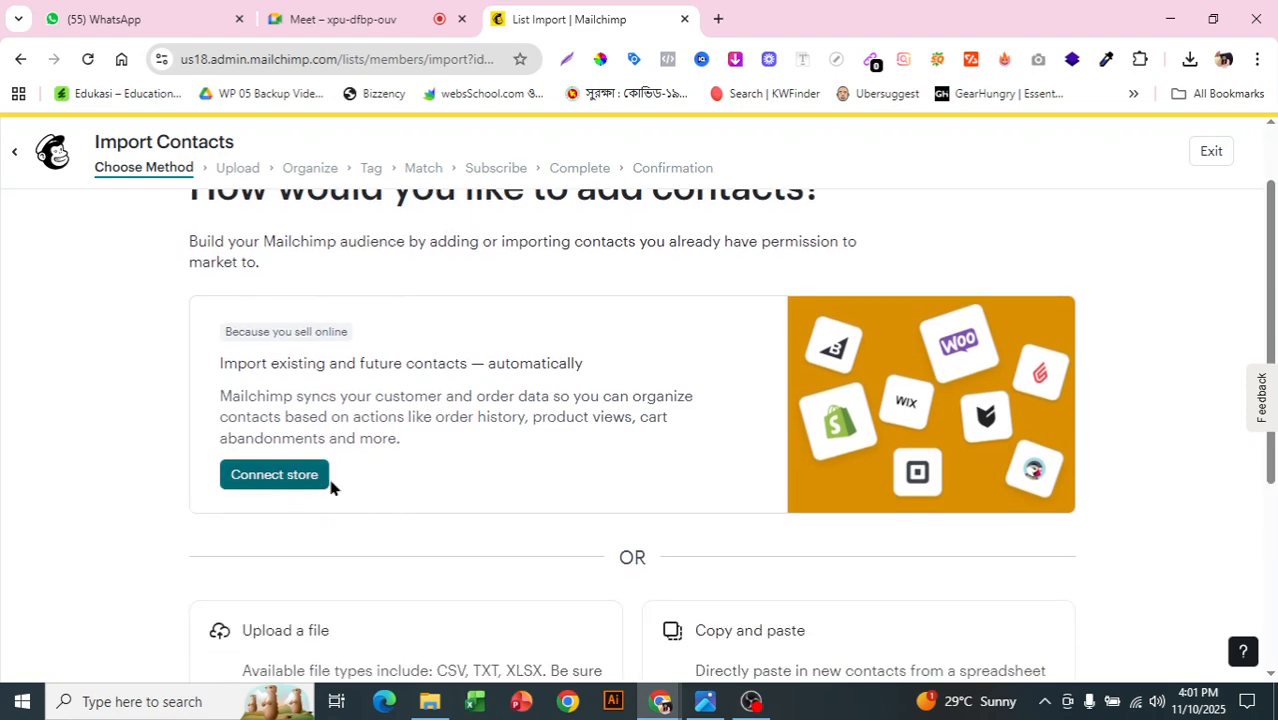
pyautogui.scroll(-2, 345, 494)
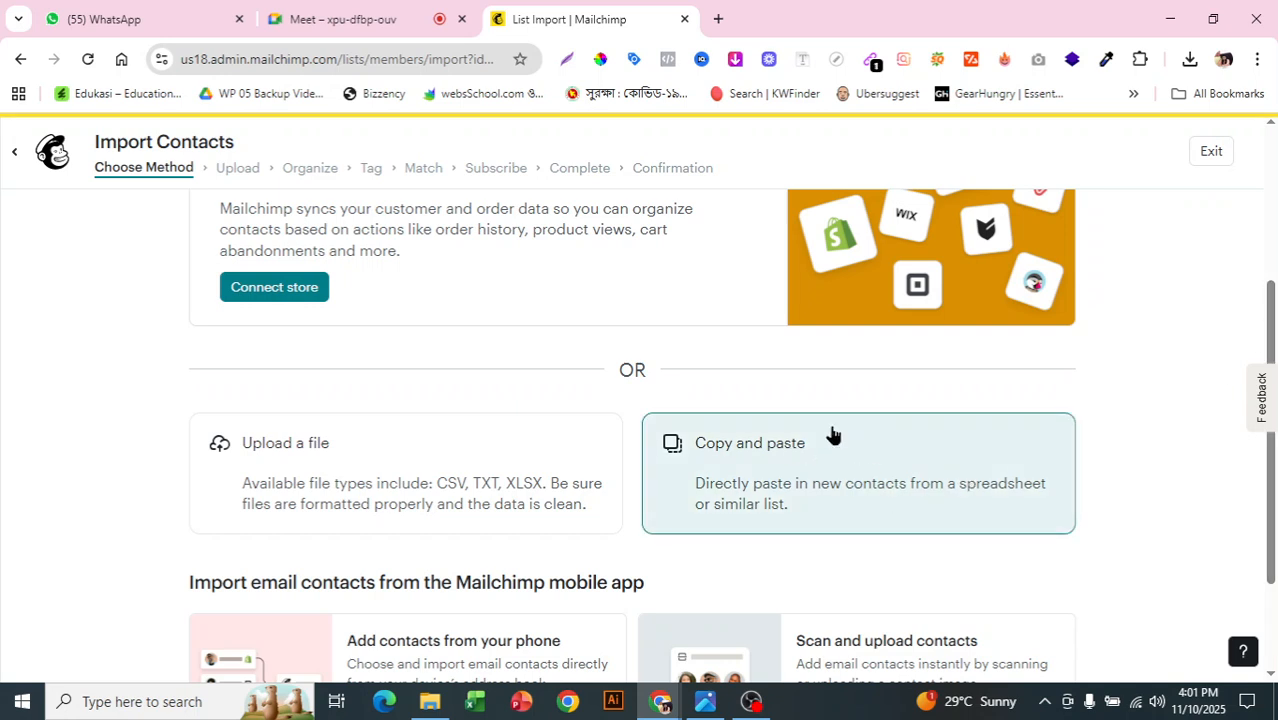
pyautogui.click(866, 520)
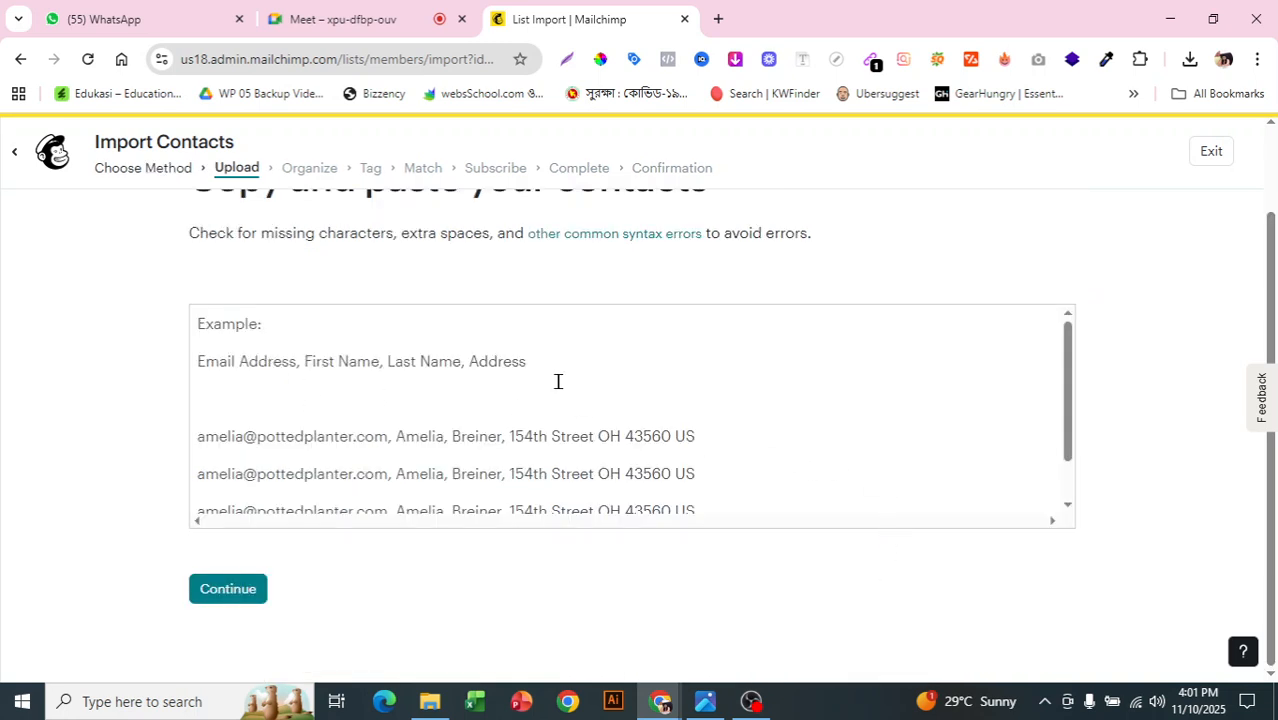
# Step: Focus the empty contact-paste box, then switch to the Google Meet call tab
pyautogui.click(319, 366)
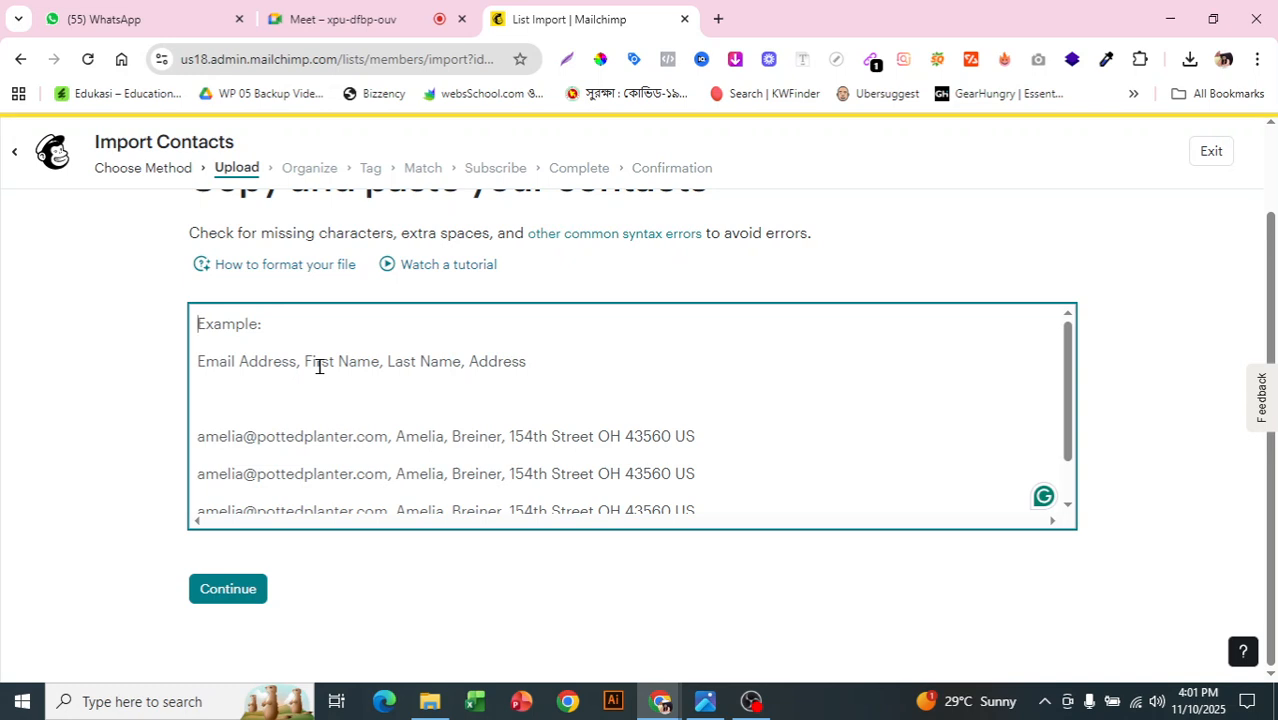
pyautogui.click(276, 15)
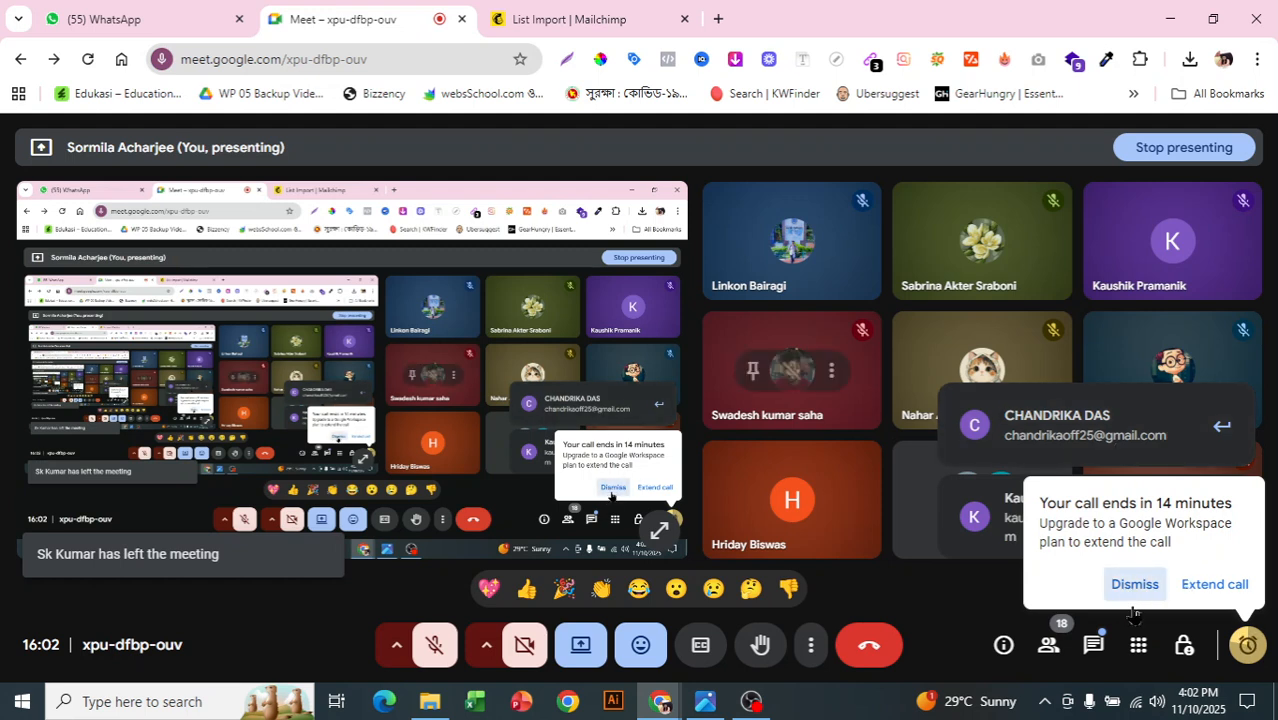
# Step: Copy a participant's email address from the Meet in-call chat and return to the Mailchimp import tab
pyautogui.click(1096, 644)
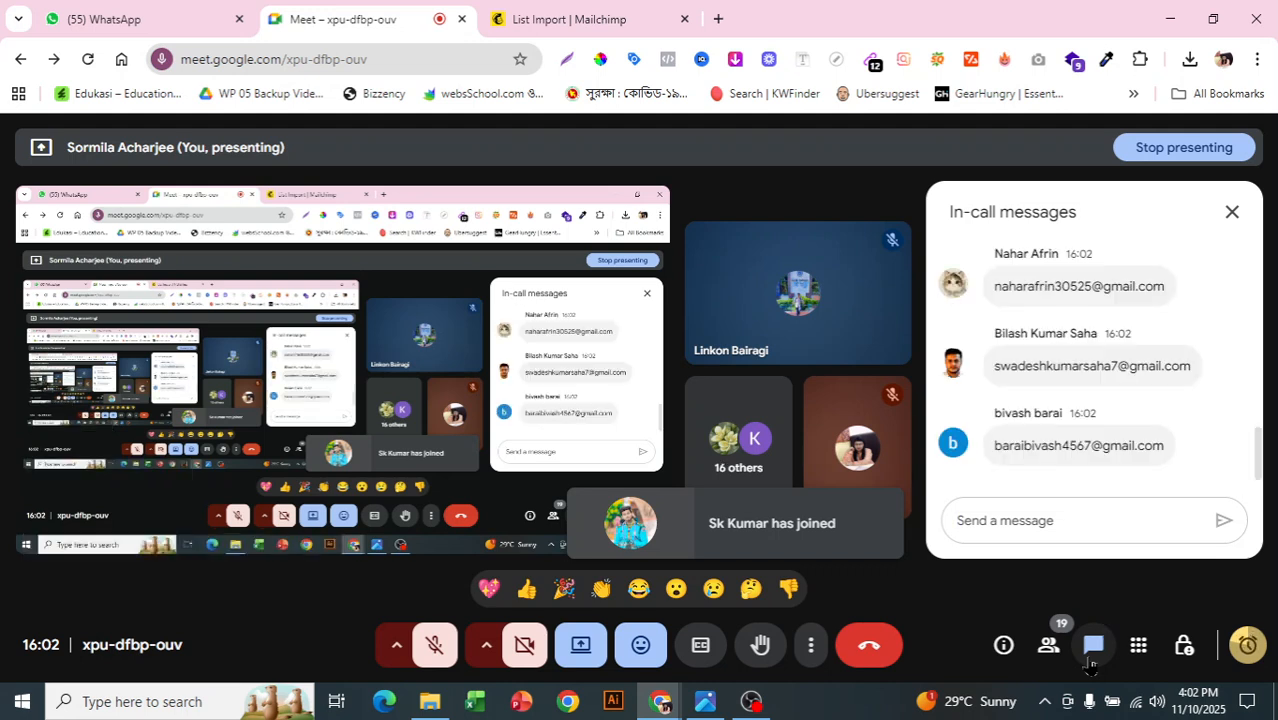
pyautogui.moveTo(993, 288); pyautogui.dragTo(1097, 288)
pyautogui.click(993, 289)
pyautogui.click(1094, 287)
pyautogui.moveTo(993, 287); pyautogui.dragTo(1155, 290)
pyautogui.rightClick(1137, 300)
pyautogui.click(1130, 308)
pyautogui.click(575, 19)
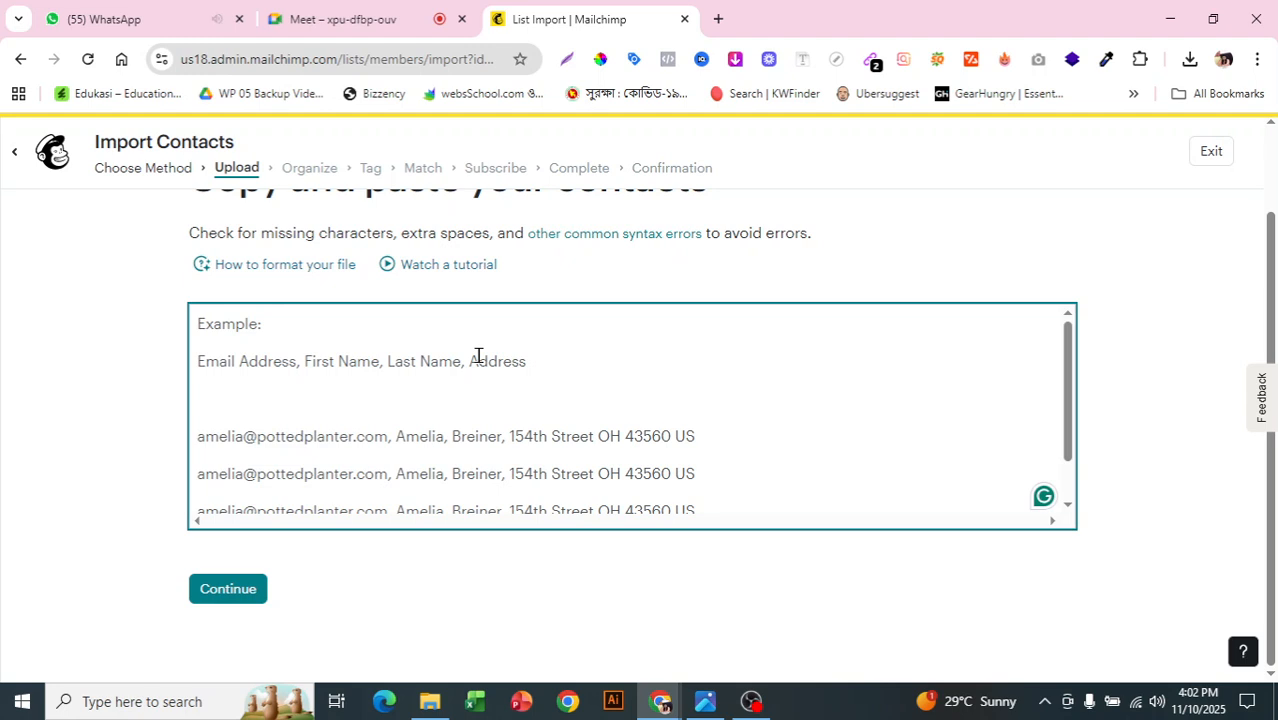
# Step: Paste the copied email, then add the first contact's first name, last name, city, birth date and phone, comma-separated
pyautogui.hotkey('ctrl', 'v')
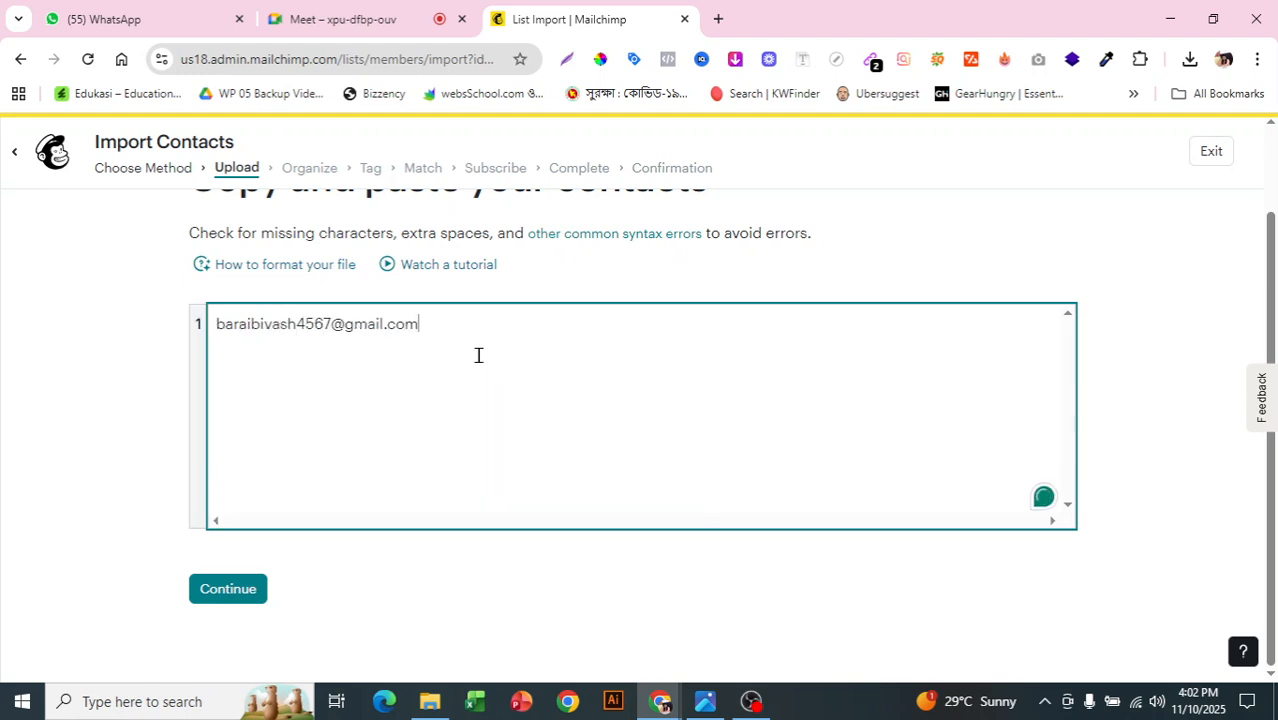
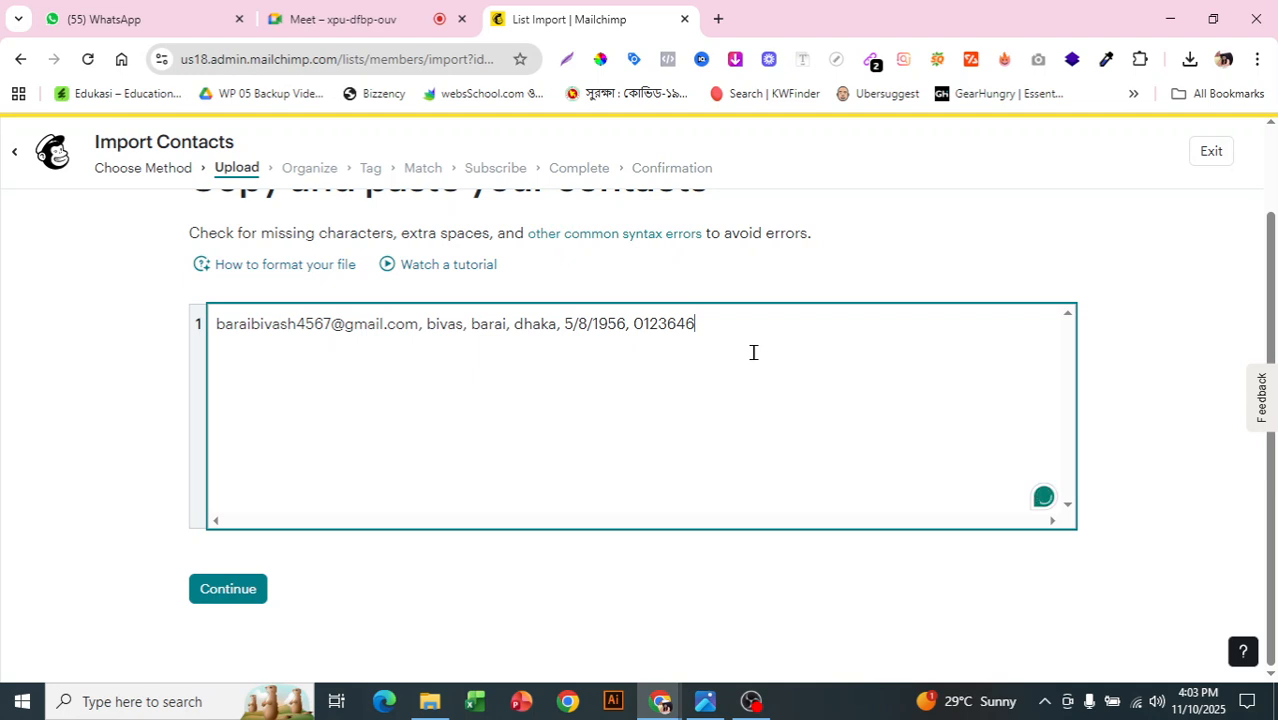
# Step: Copy the second participant's email from the Meet in-call chat and return to the Mailchimp import tab
pyautogui.click(396, 8)
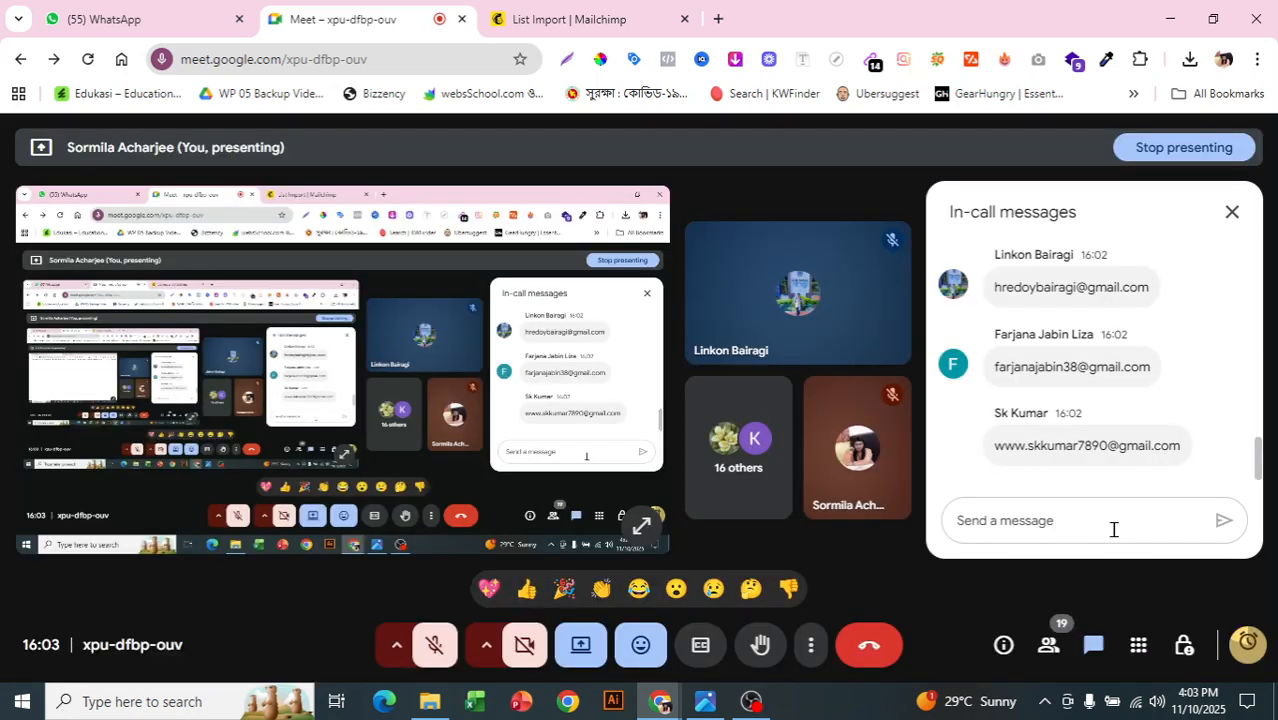
pyautogui.moveTo(993, 445); pyautogui.dragTo(1186, 450)
pyautogui.rightClick(1155, 449)
pyautogui.click(823, 177)
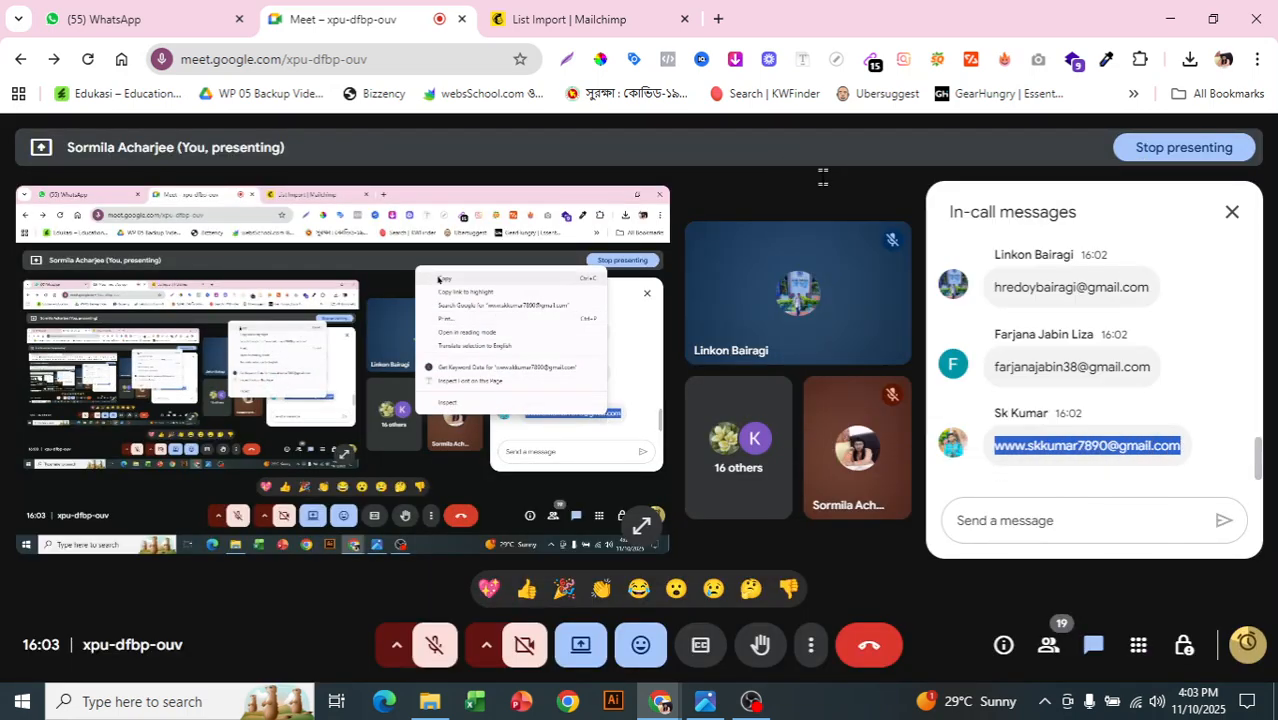
pyautogui.click(630, 19)
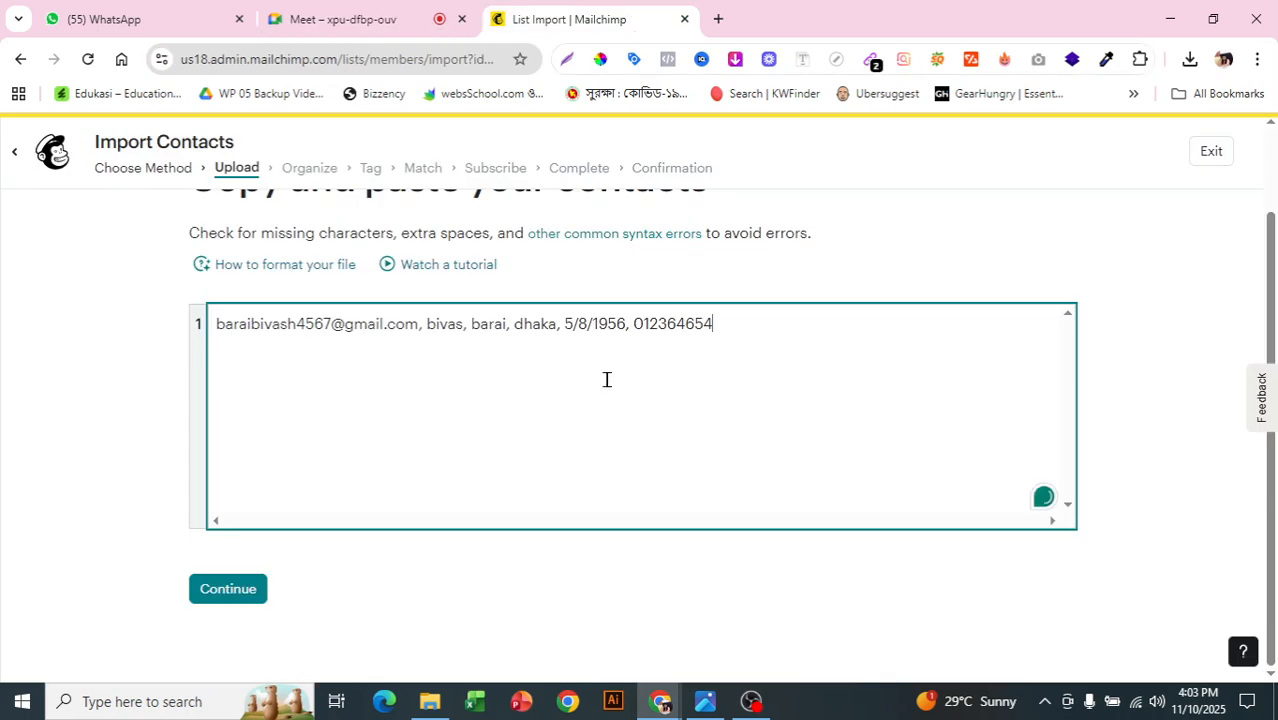
# Step: On a new line, paste the second email followed by that contact's names, city, birth date and phone
pyautogui.press('Return')
pyautogui.hotkey('ctrl', 'v')
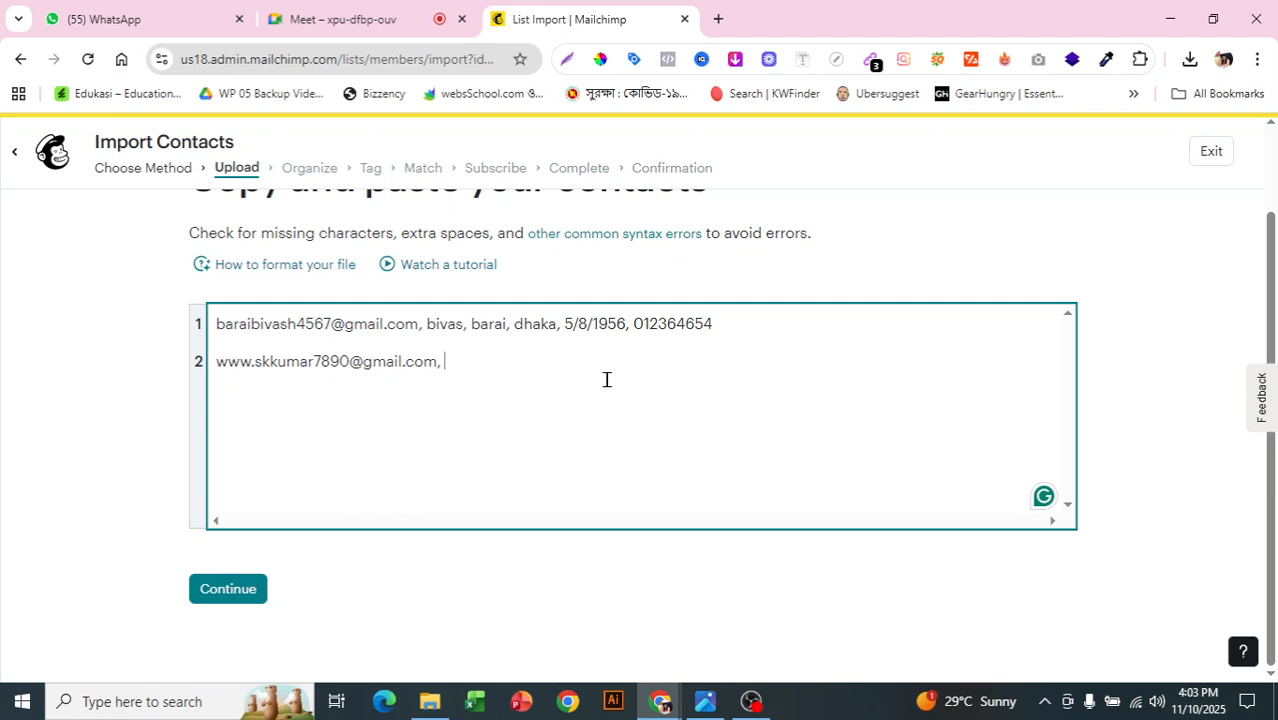
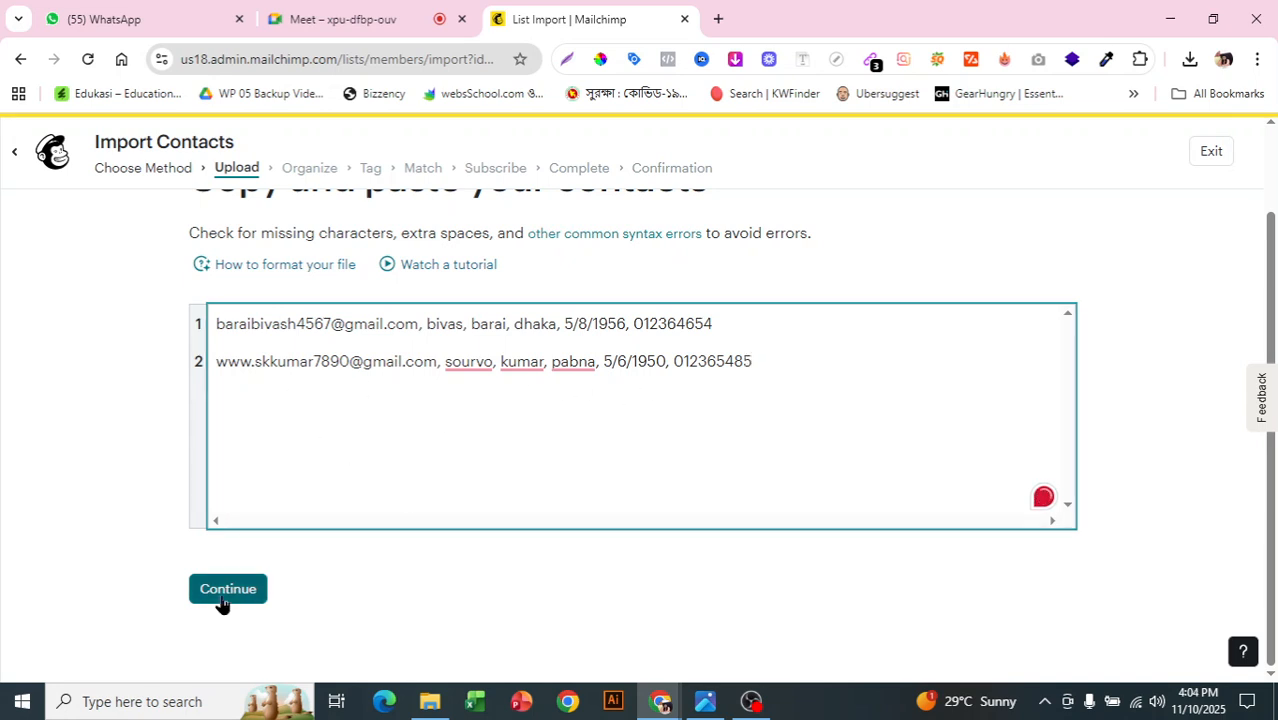
# Step: Submit the pasted contacts and keep sas123 as the destination audience on the Organize step
pyautogui.click(222, 595)
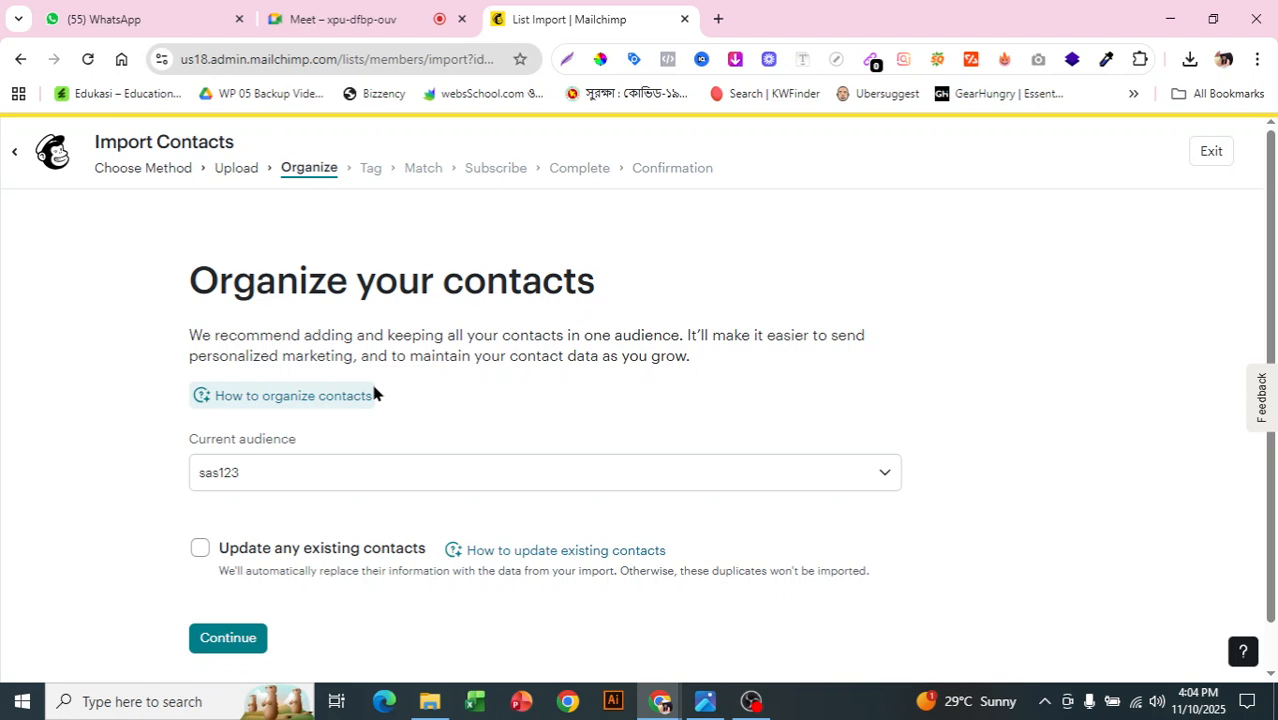
pyautogui.scroll(-1, 330, 480)
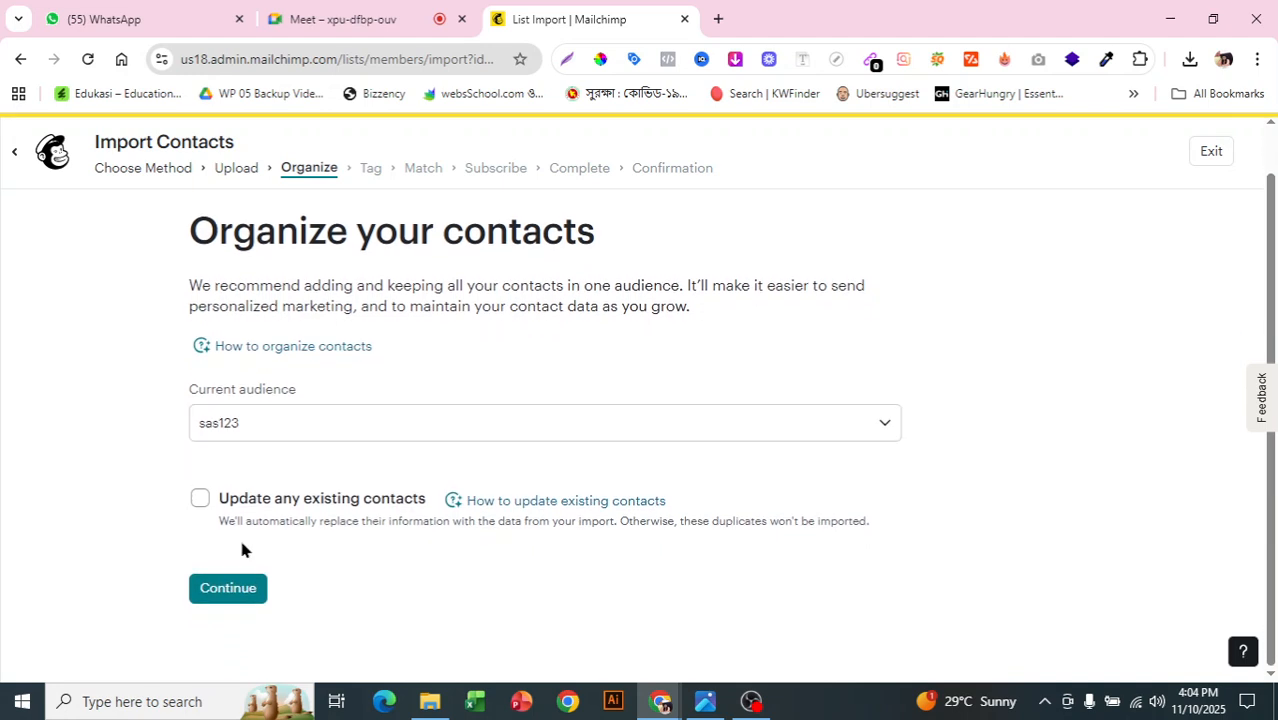
pyautogui.moveTo(297, 240); pyautogui.dragTo(493, 237)
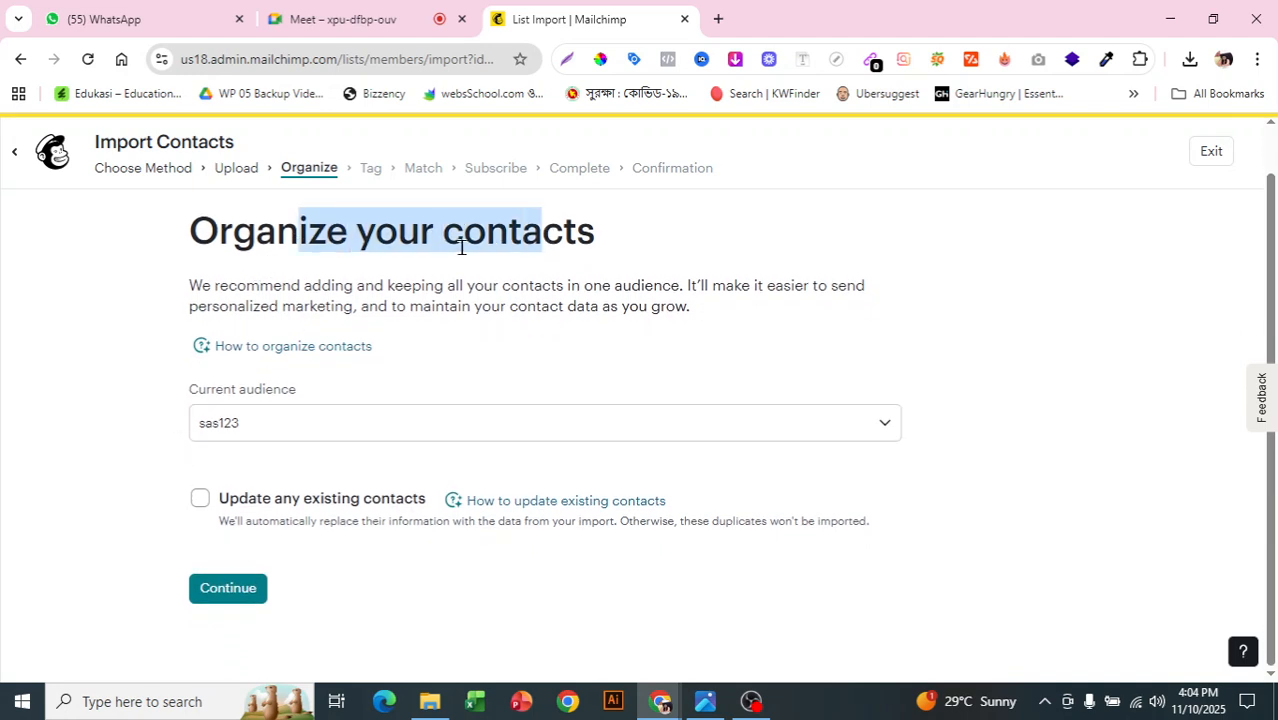
pyautogui.click(250, 312)
pyautogui.click(312, 423)
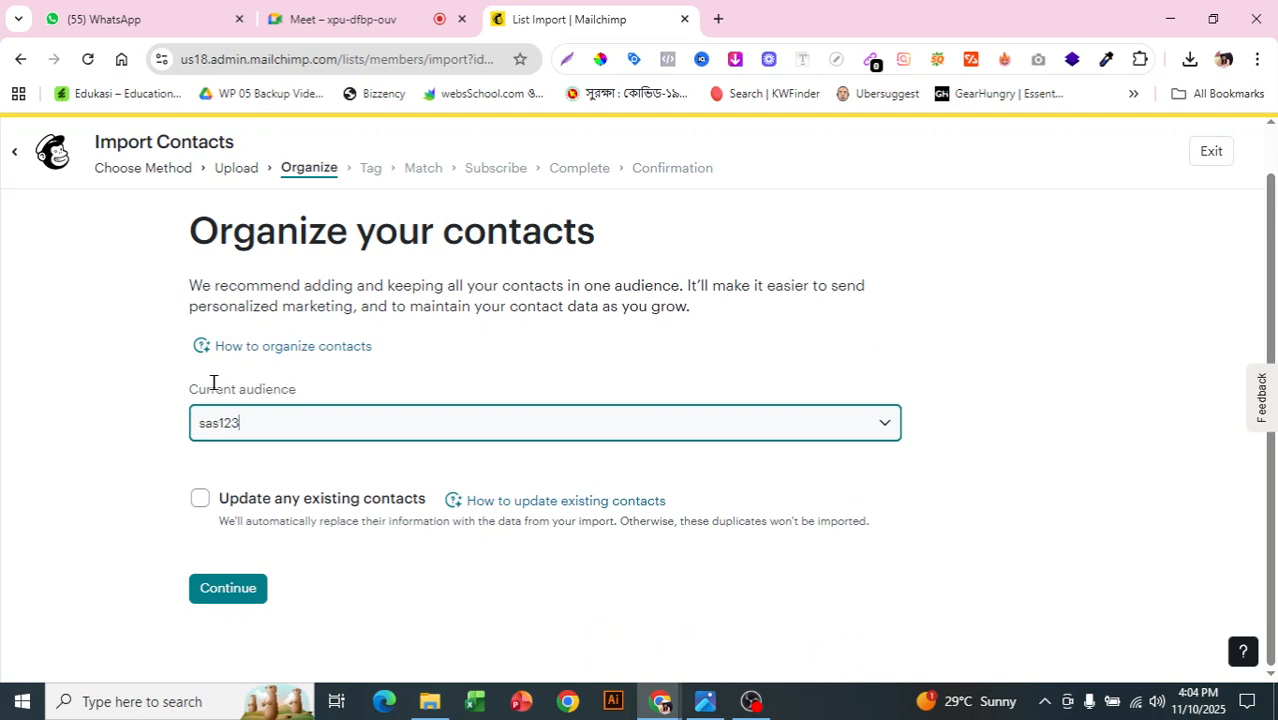
pyautogui.click(1031, 288)
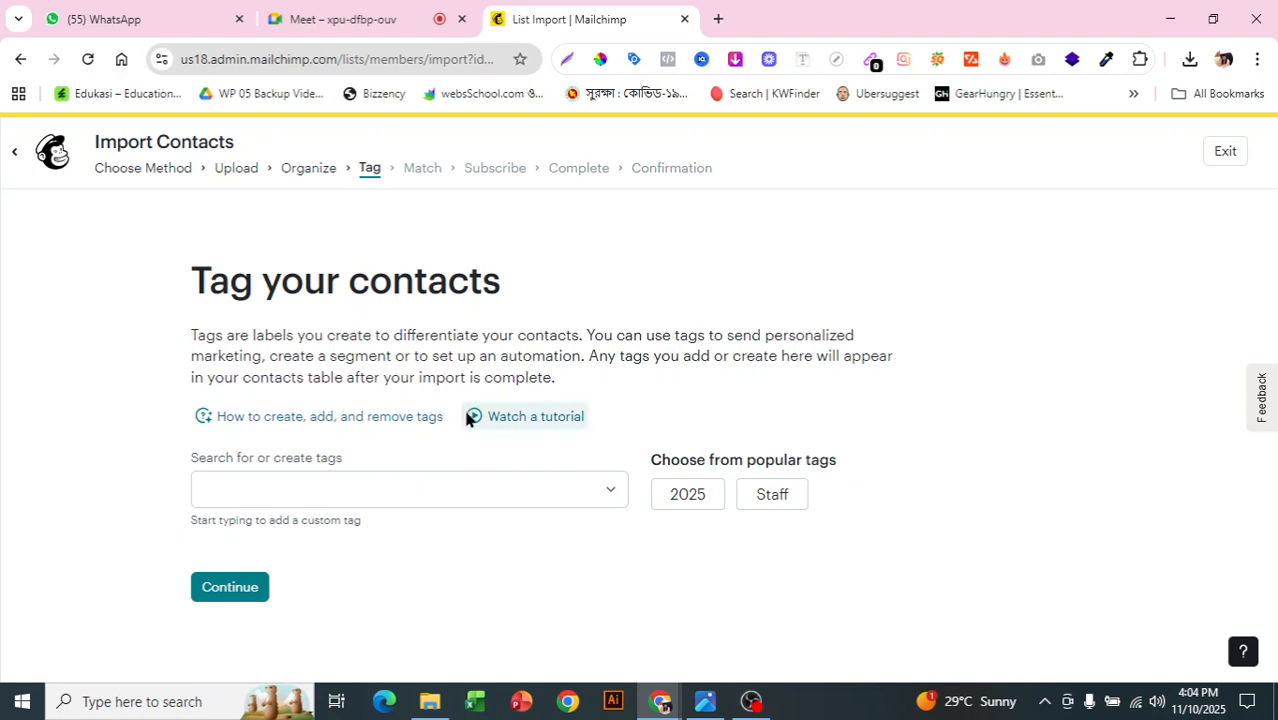
# Step: Apply the 'New year offer' tag to the imported contacts and proceed to the Match step
pyautogui.click(554, 493)
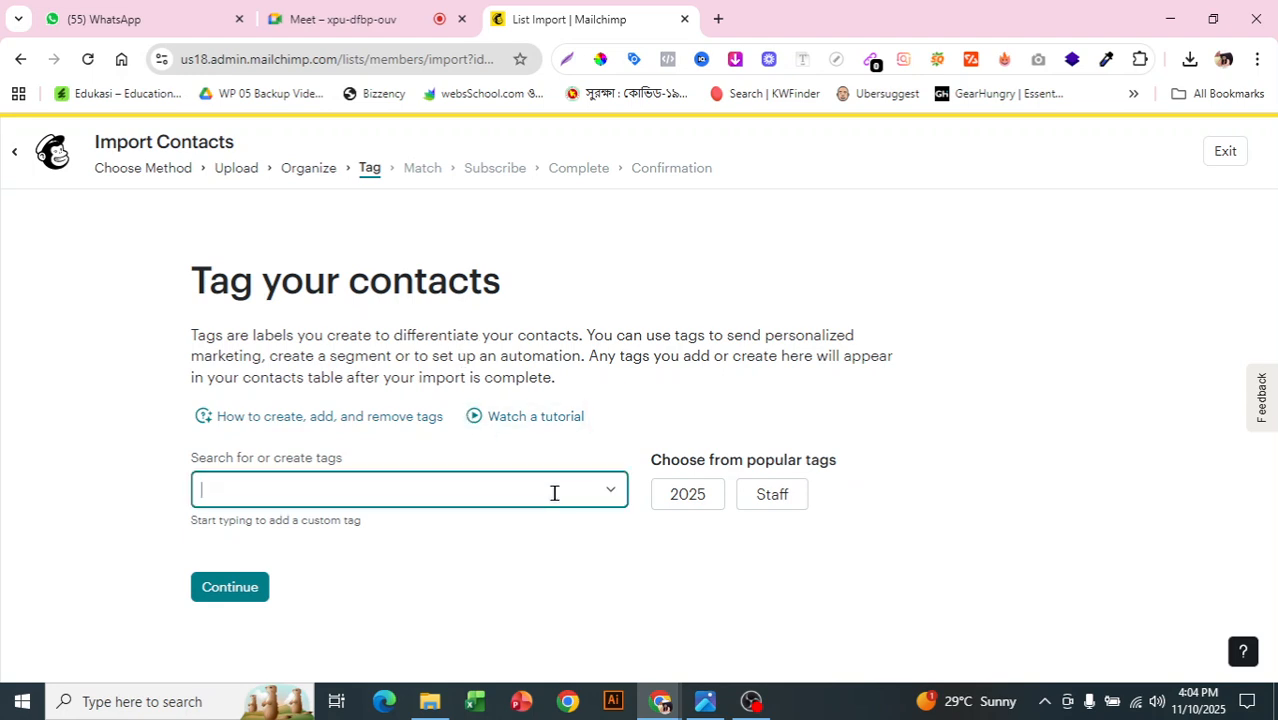
pyautogui.click(618, 490)
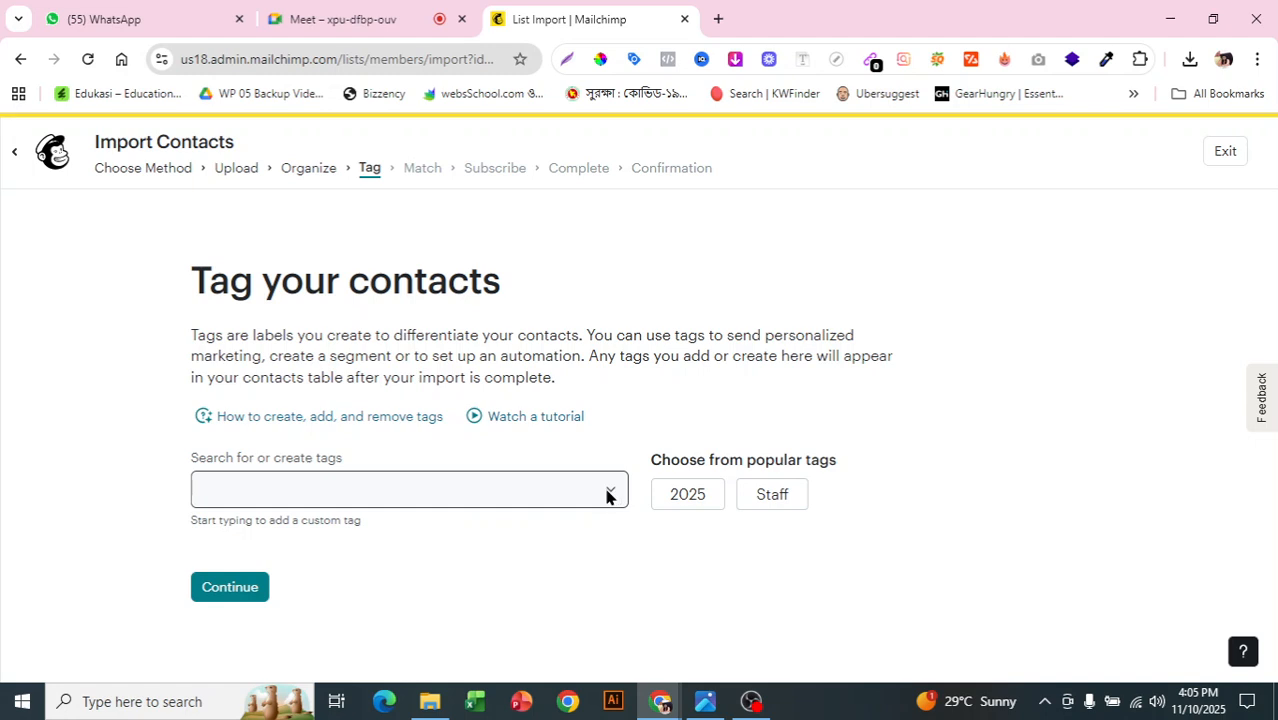
pyautogui.click(337, 491)
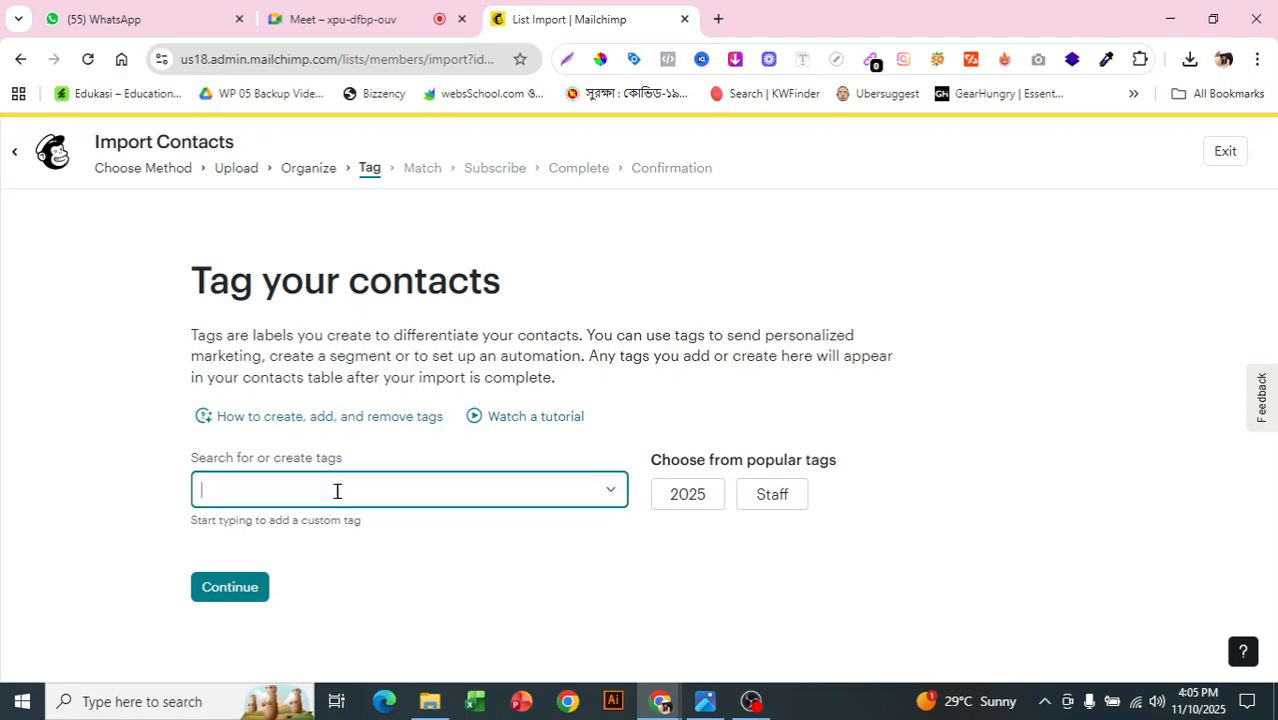
pyautogui.write('ha')
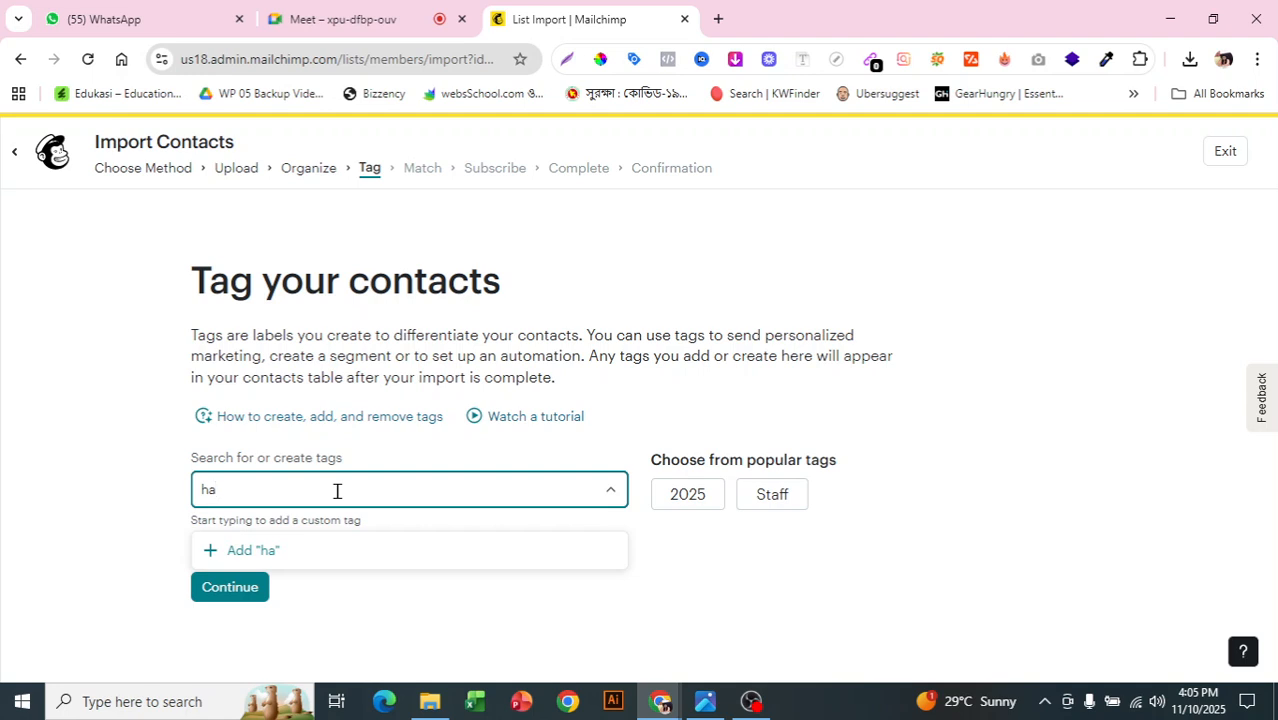
pyautogui.press('BackSpace')
pyautogui.press('BackSpace')
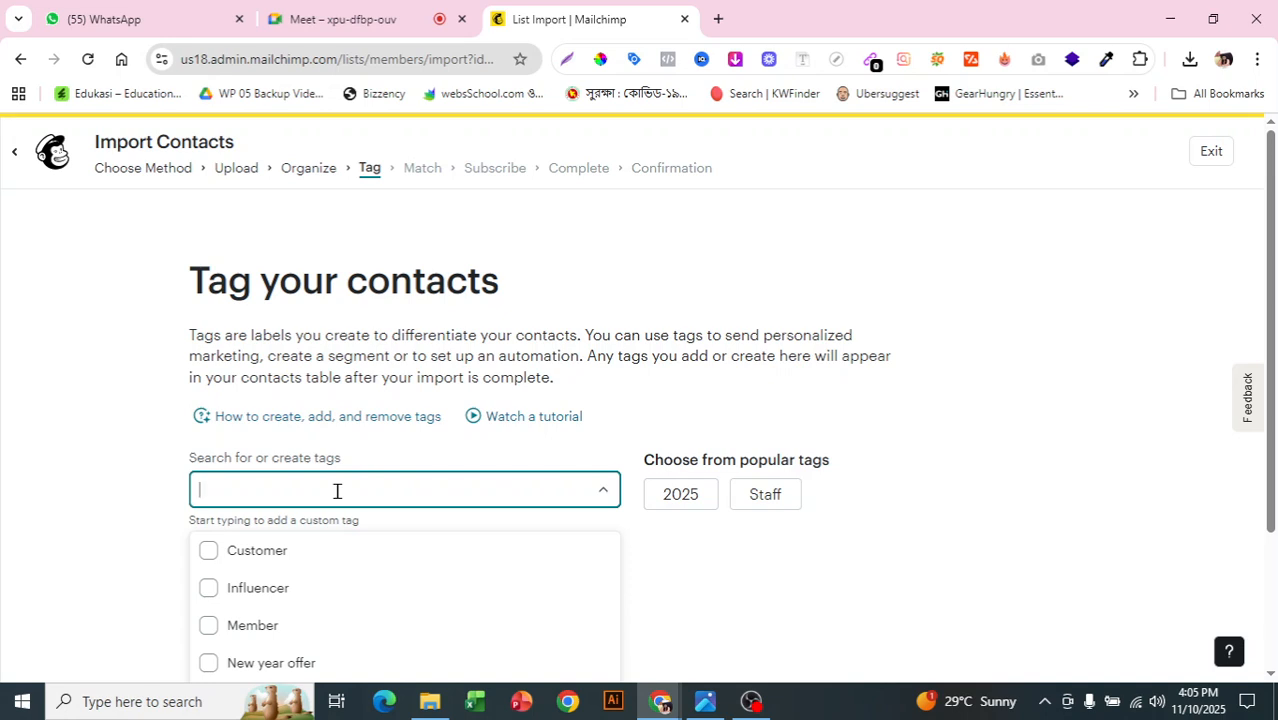
pyautogui.scroll(-1, 337, 491)
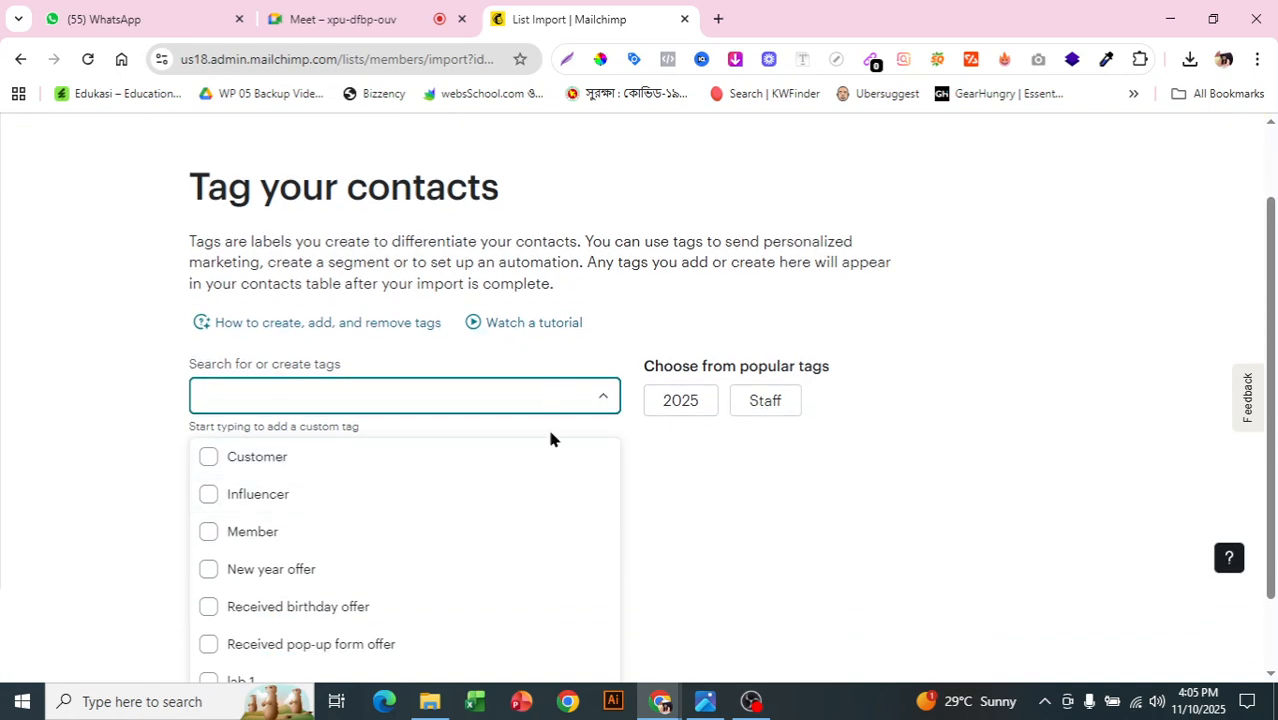
pyautogui.scroll(-1, 542, 486)
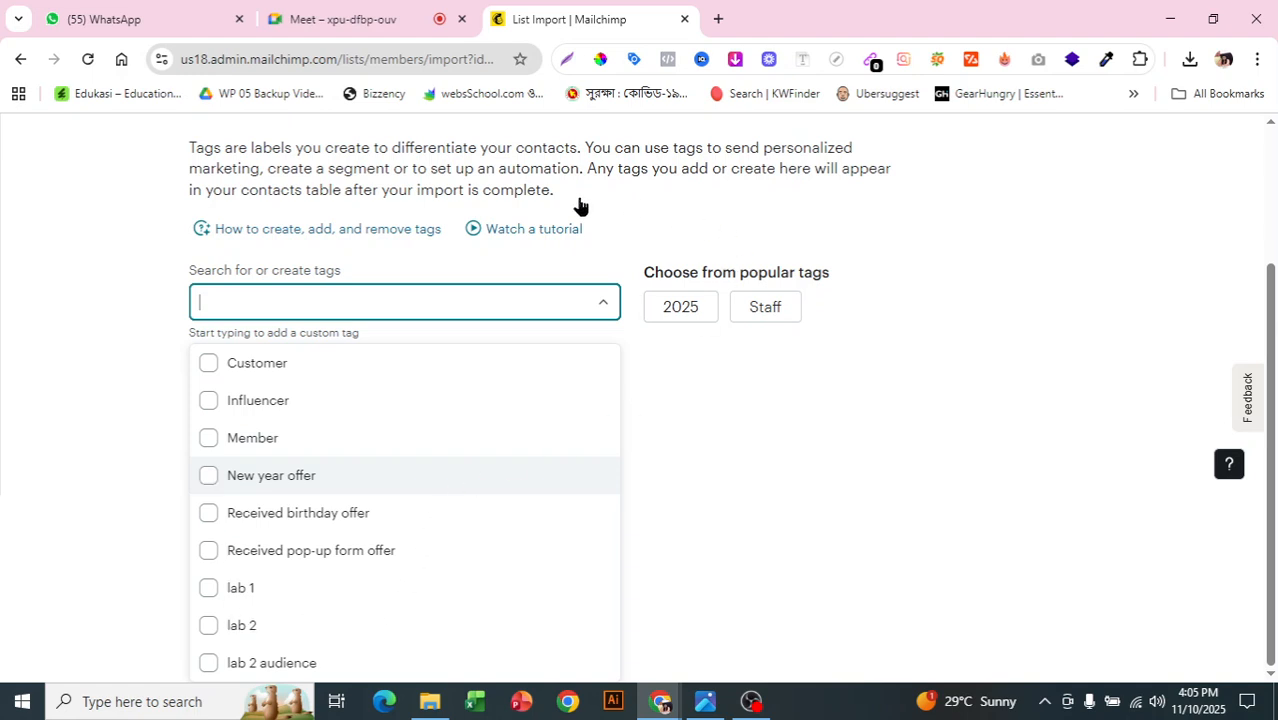
pyautogui.click(631, 203)
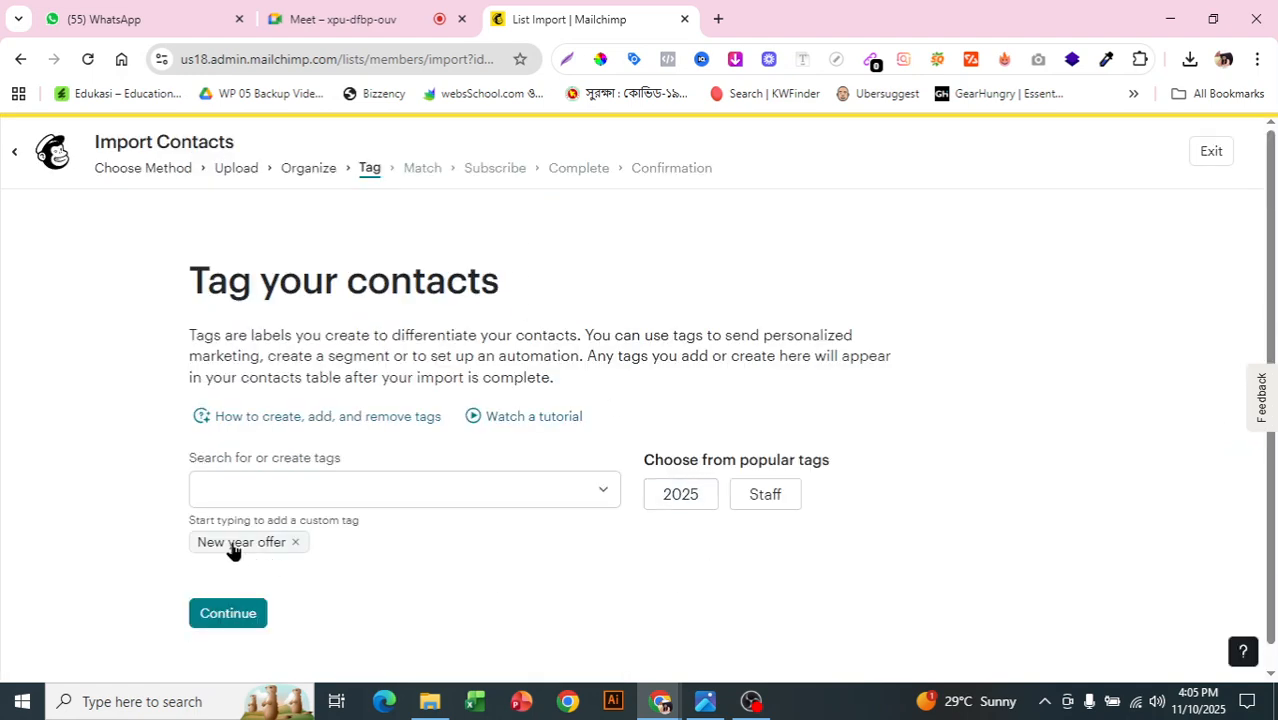
pyautogui.click(245, 613)
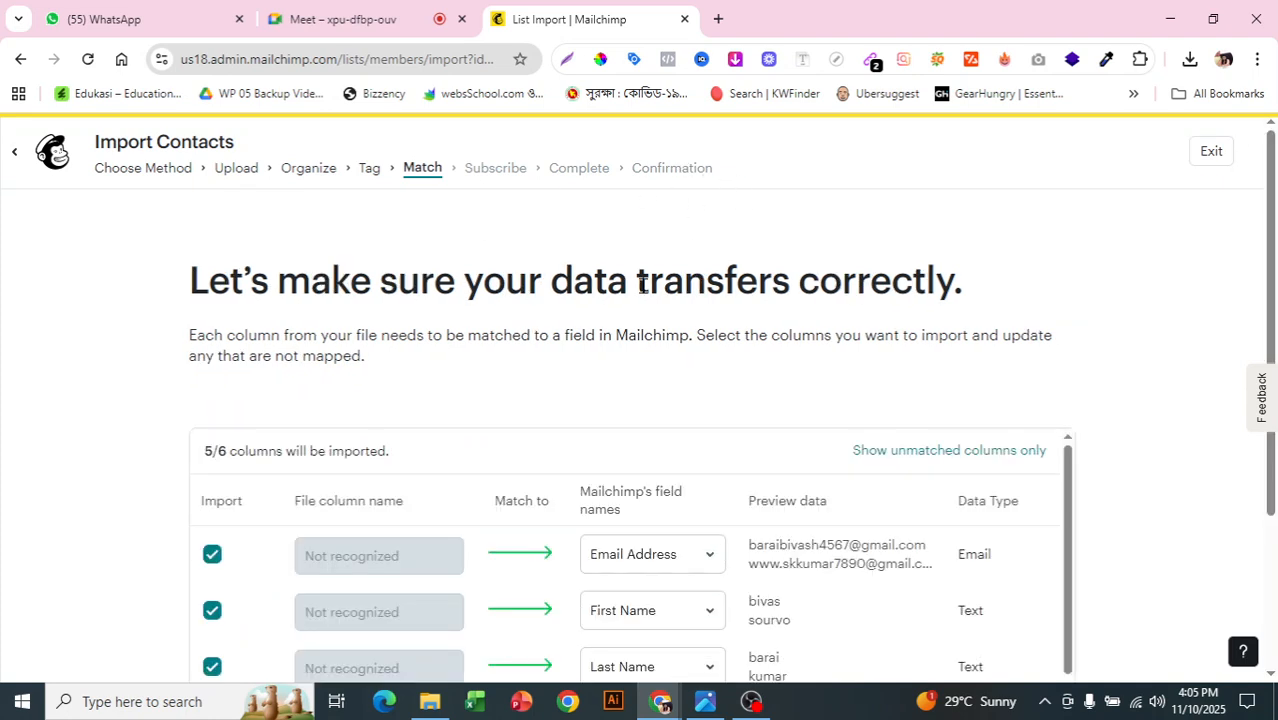
# Step: Map the date column to the Birthday field
pyautogui.scroll(-2, 1116, 354)
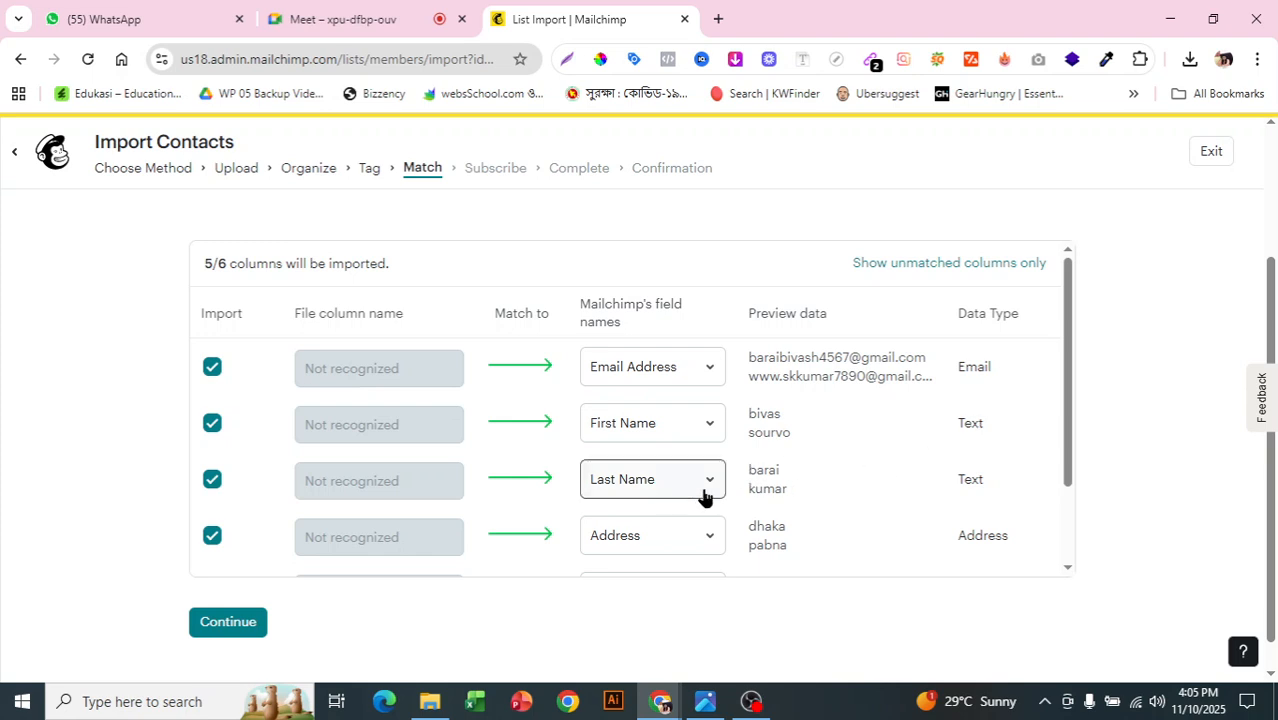
pyautogui.moveTo(1069, 422); pyautogui.dragTo(1070, 516)
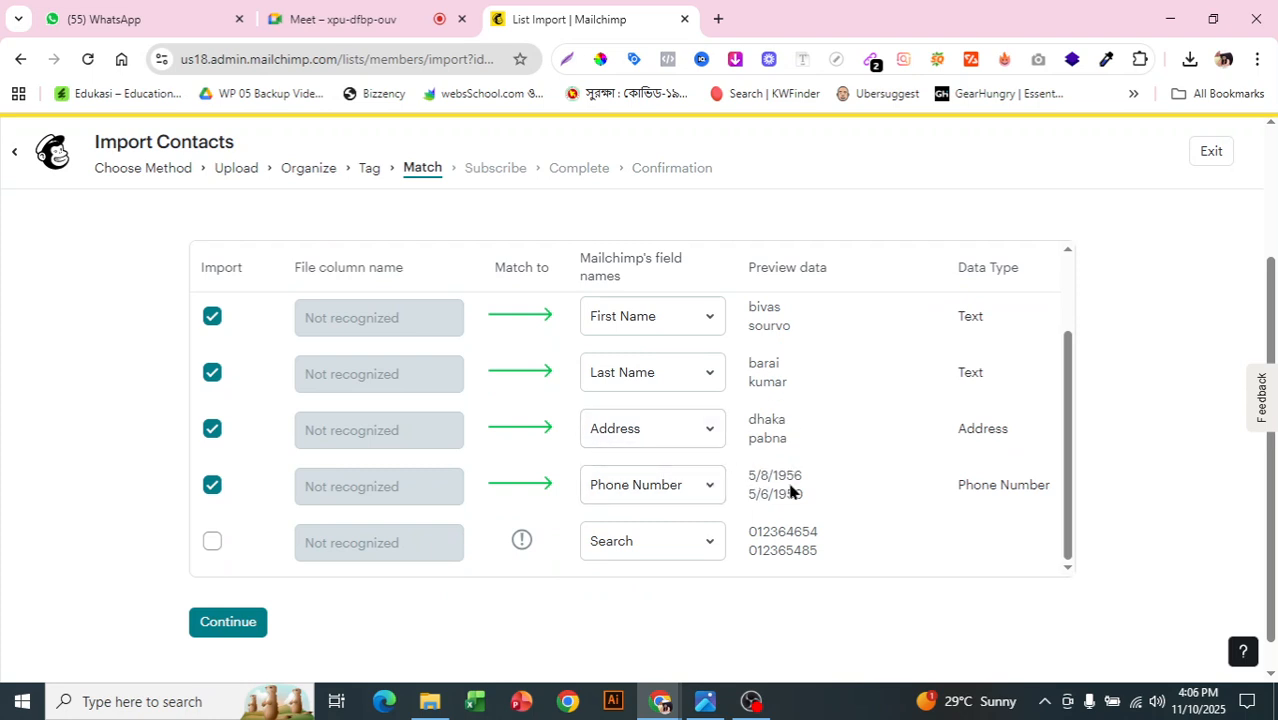
pyautogui.click(699, 499)
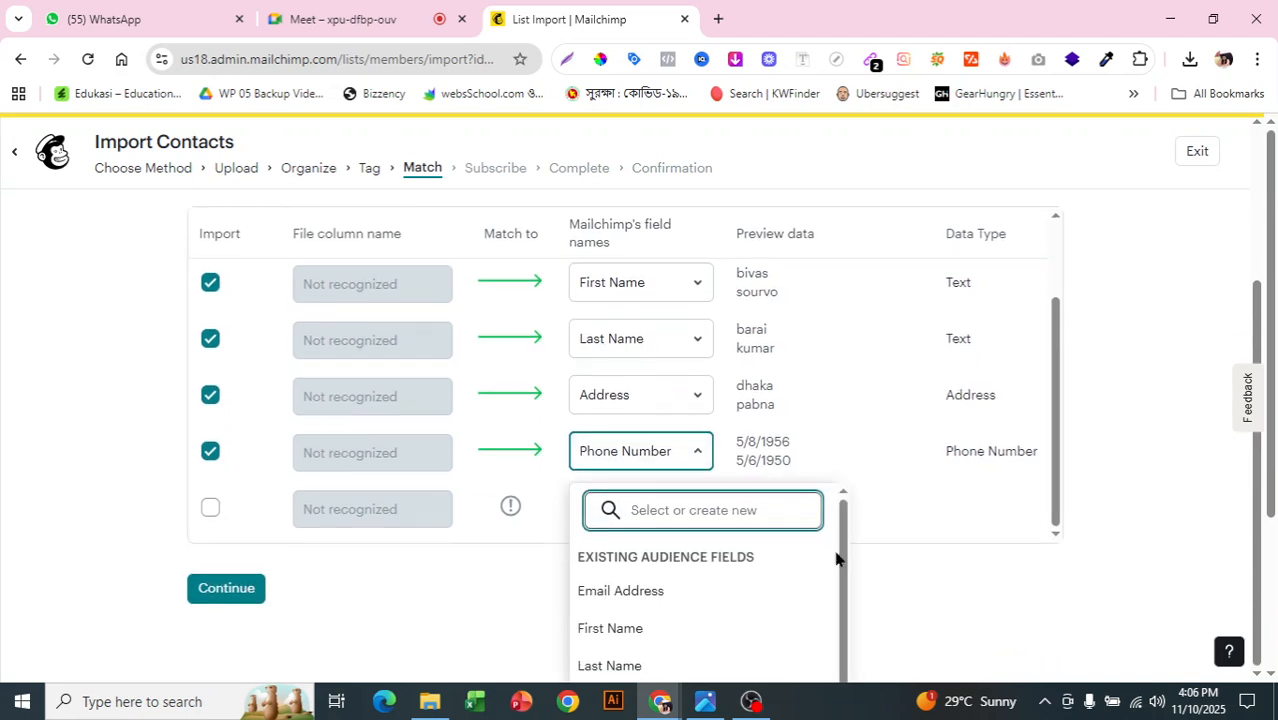
pyautogui.moveTo(842, 556); pyautogui.dragTo(830, 719)
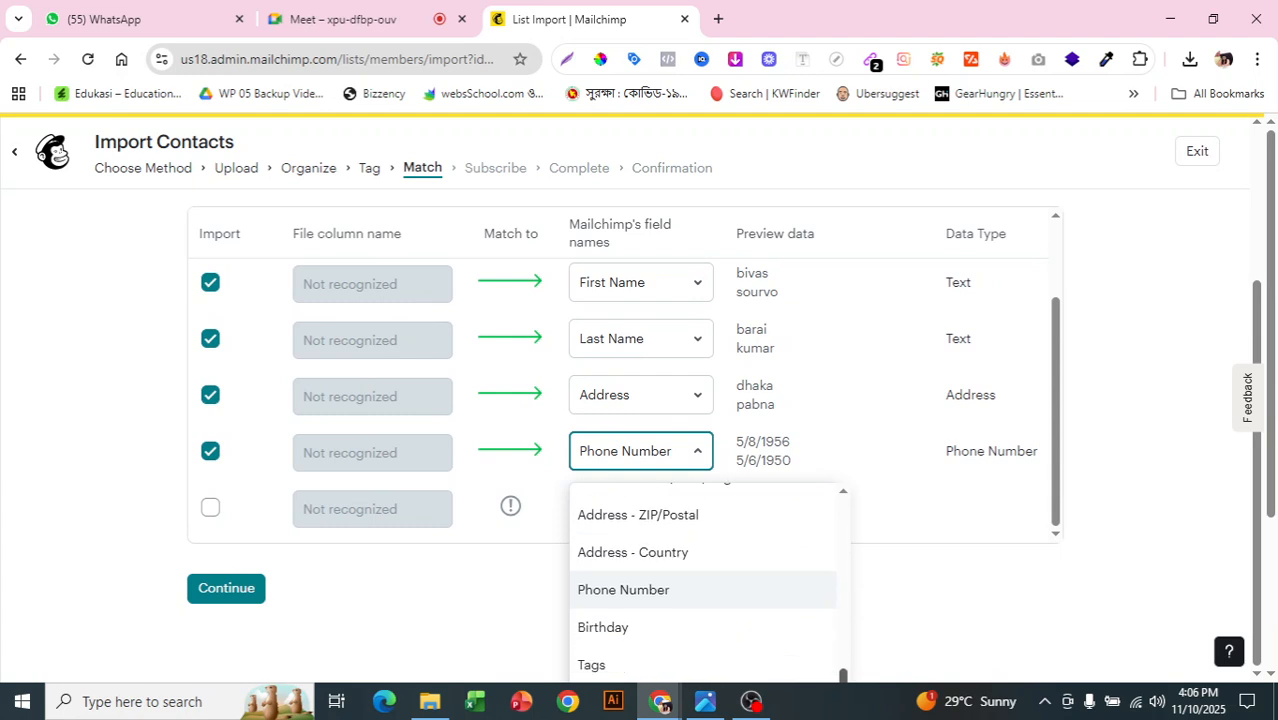
pyautogui.click(651, 629)
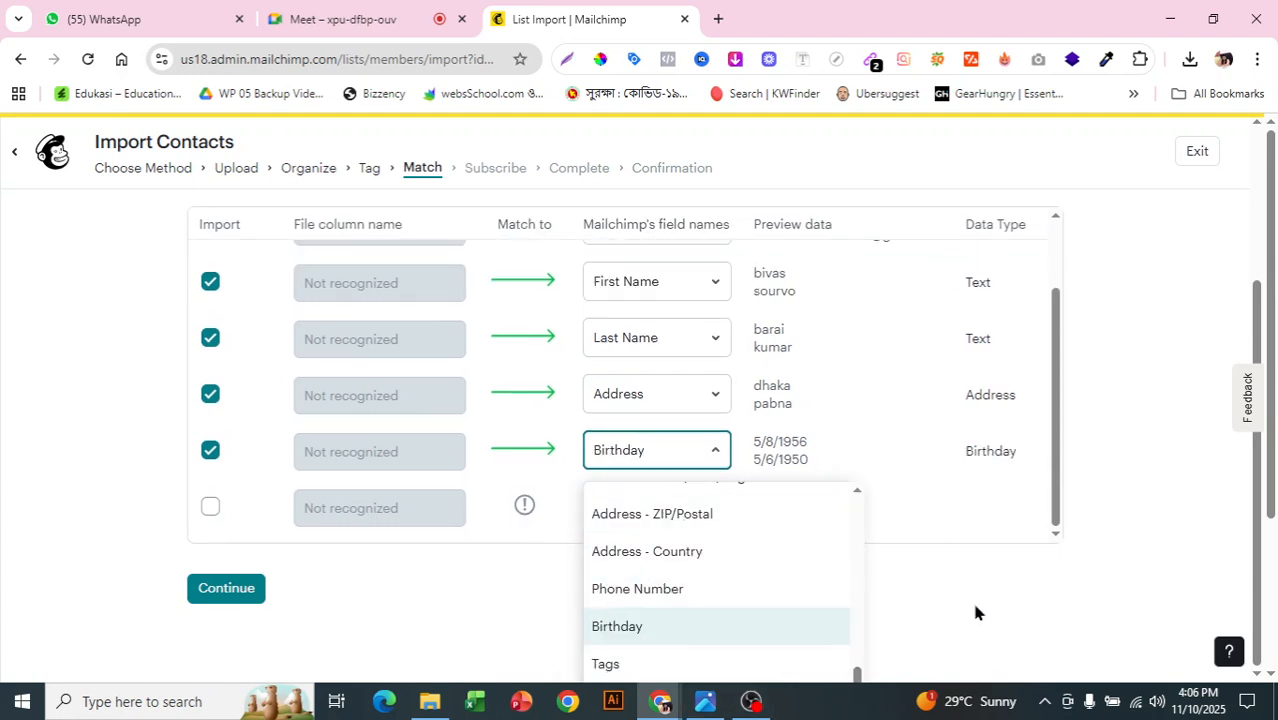
pyautogui.click(542, 508)
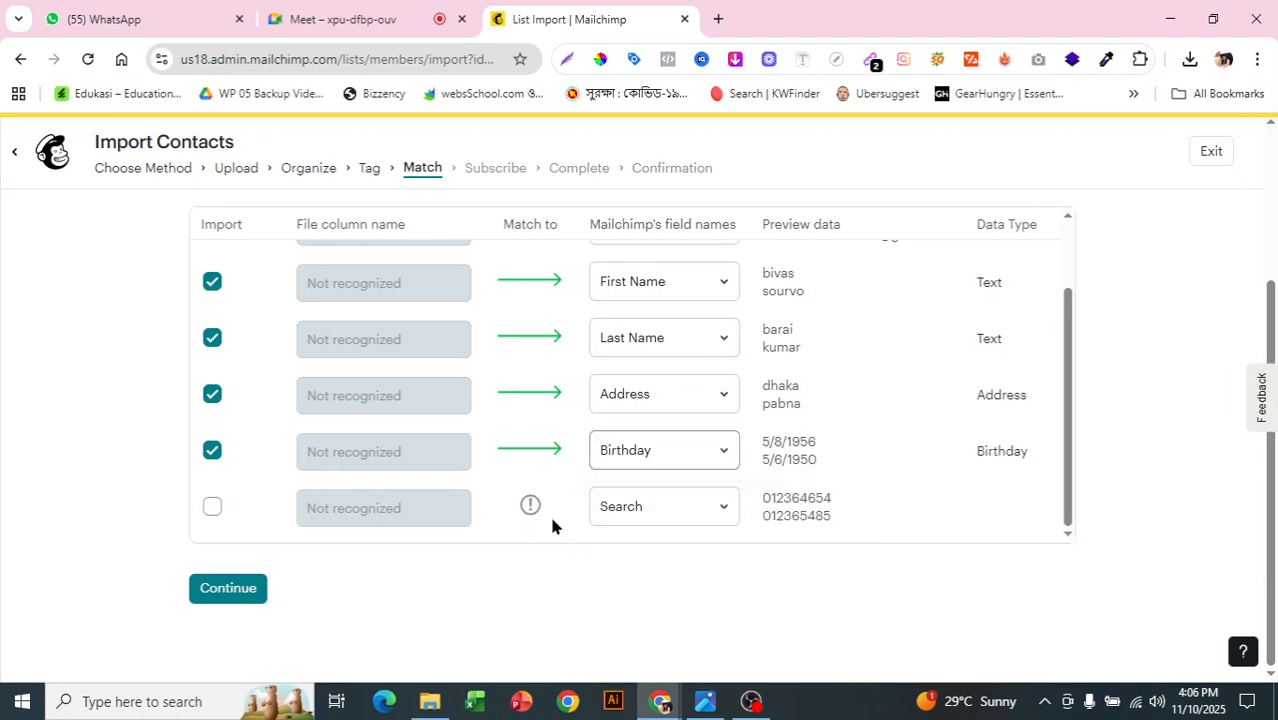
# Step: Map the last column to Phone Number and continue to the Subscribe step
pyautogui.click(627, 508)
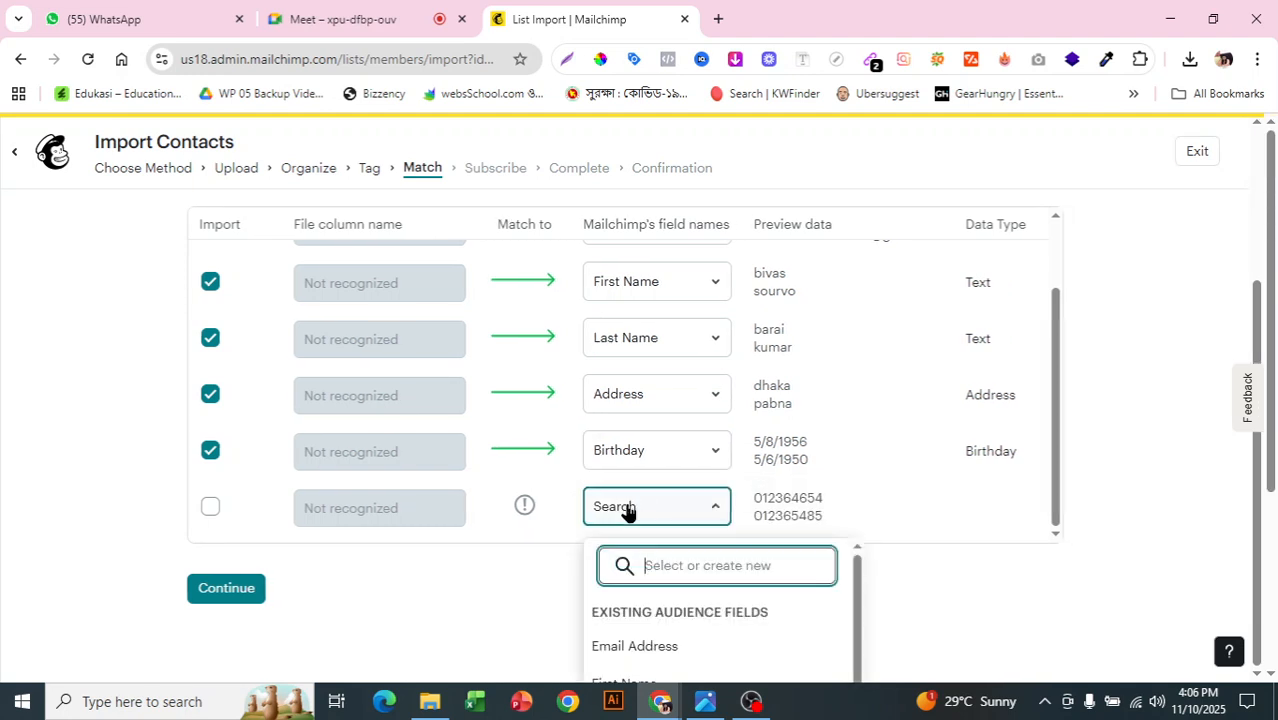
pyautogui.write('p')
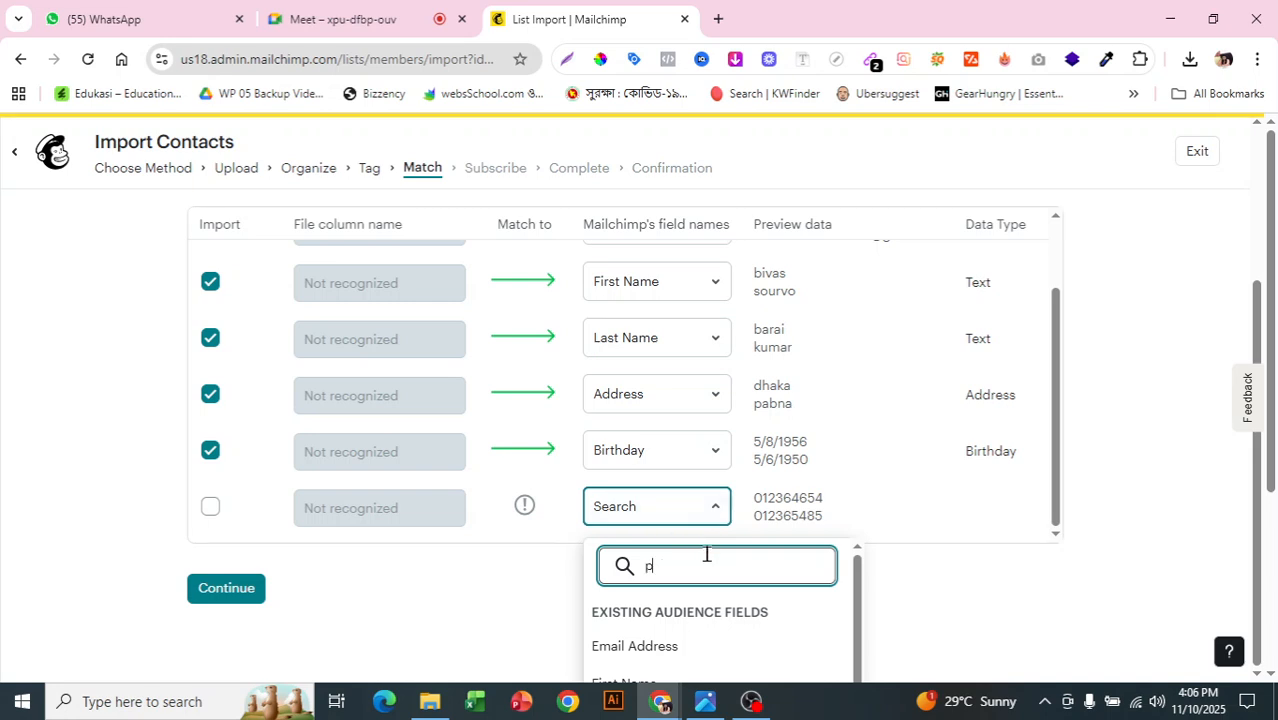
pyautogui.write('hone')
pyautogui.click(614, 661)
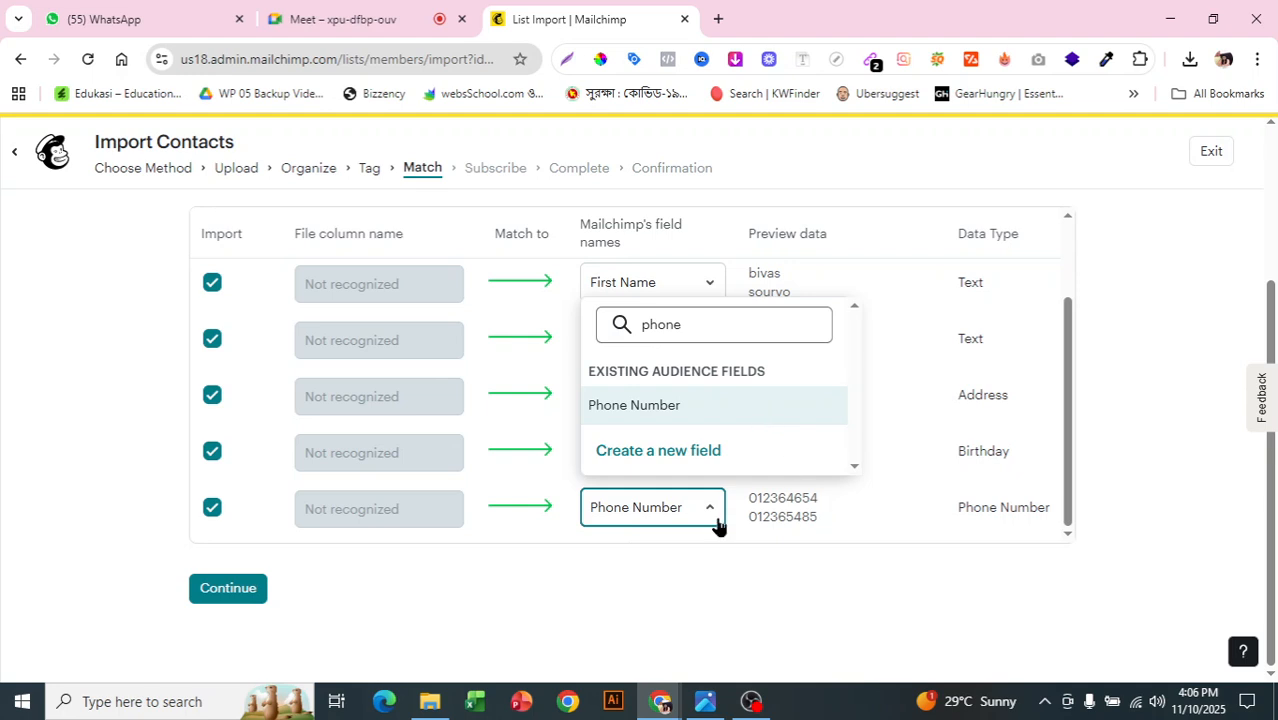
pyautogui.click(230, 590)
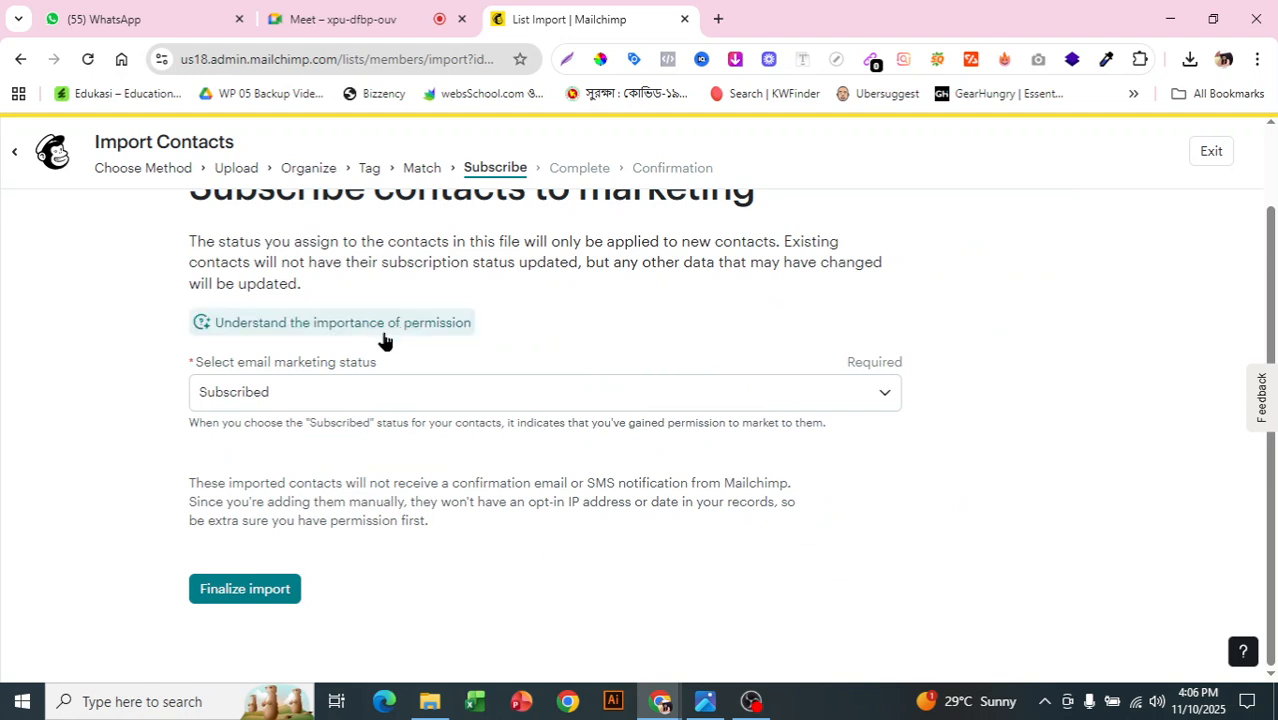
# Step: Keep the new contacts' email marketing status as Subscribed and finalize the import for review
pyautogui.click(465, 395)
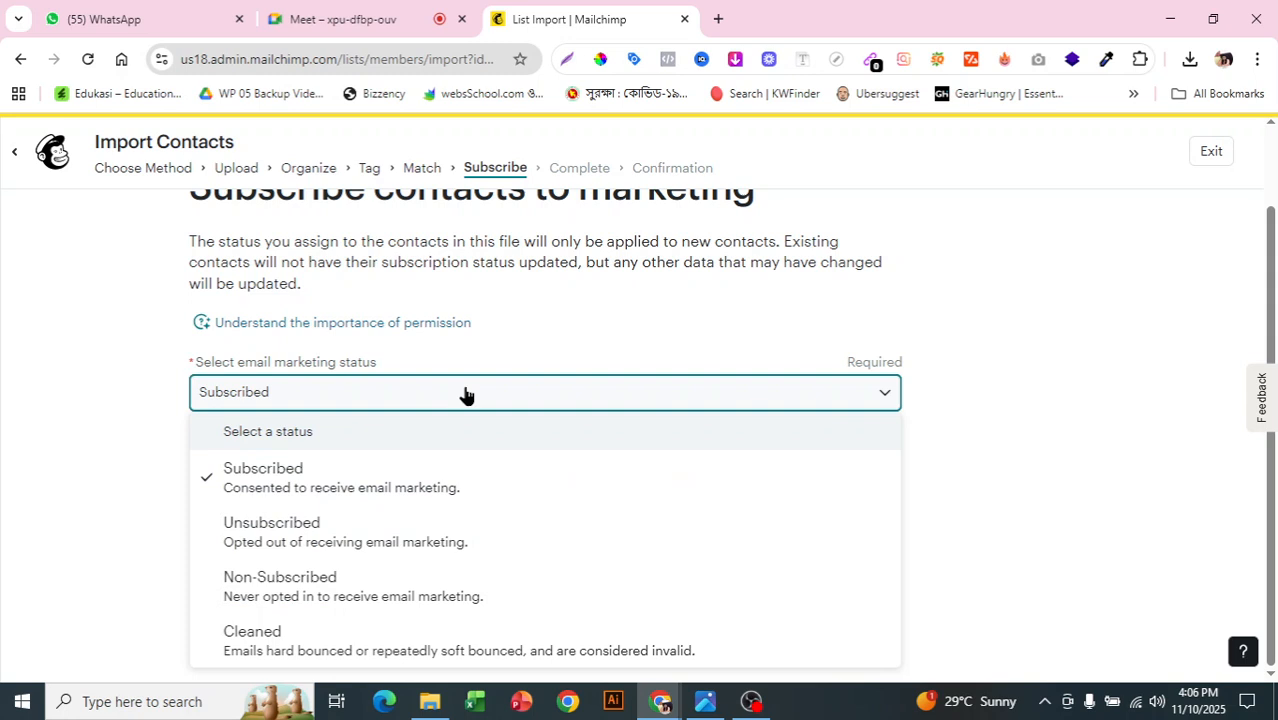
pyautogui.click(1063, 351)
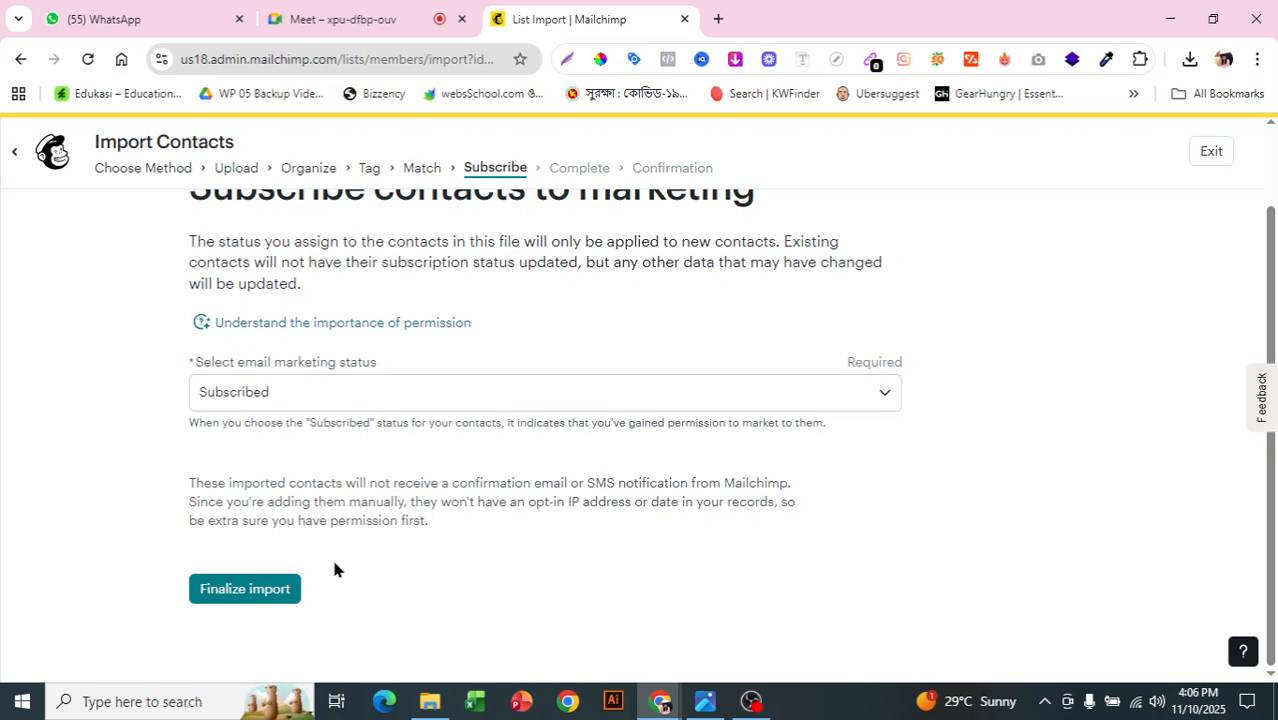
pyautogui.click(232, 598)
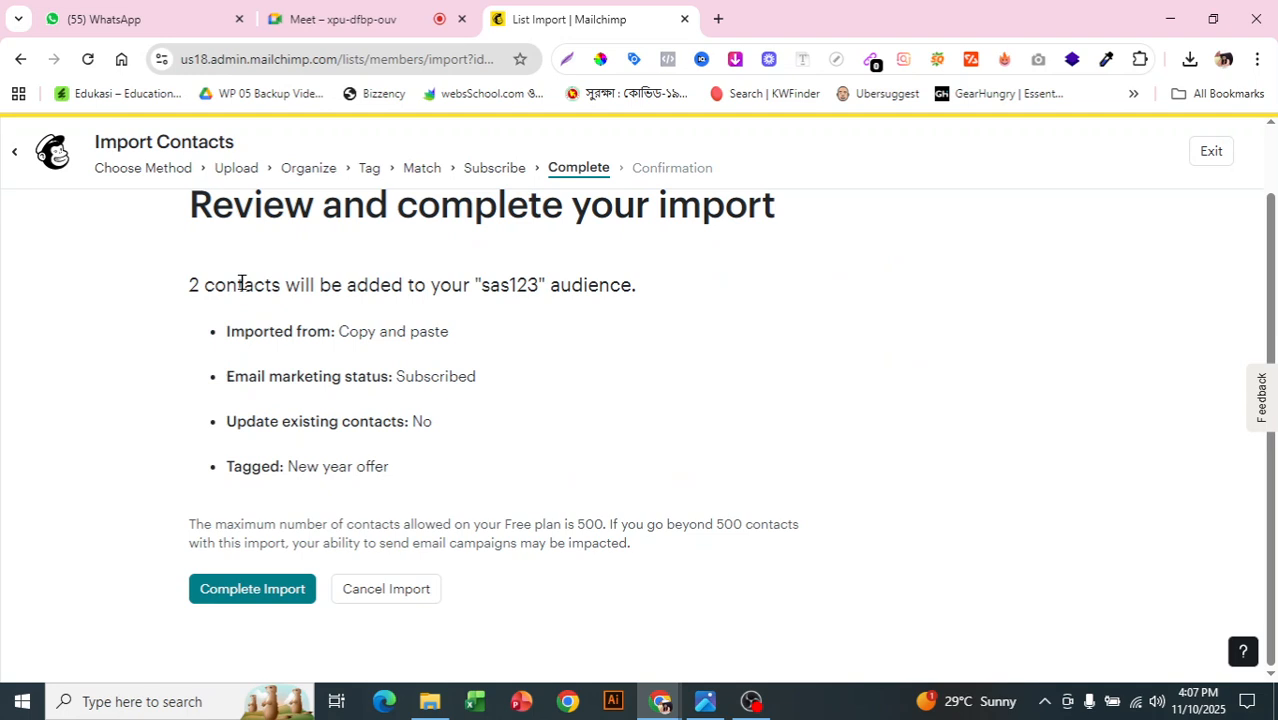
# Step: Scroll through the import review for the 2 contacts being added to sas123
pyautogui.scroll(1, 439, 431)
pyautogui.scroll(-1, 439, 431)
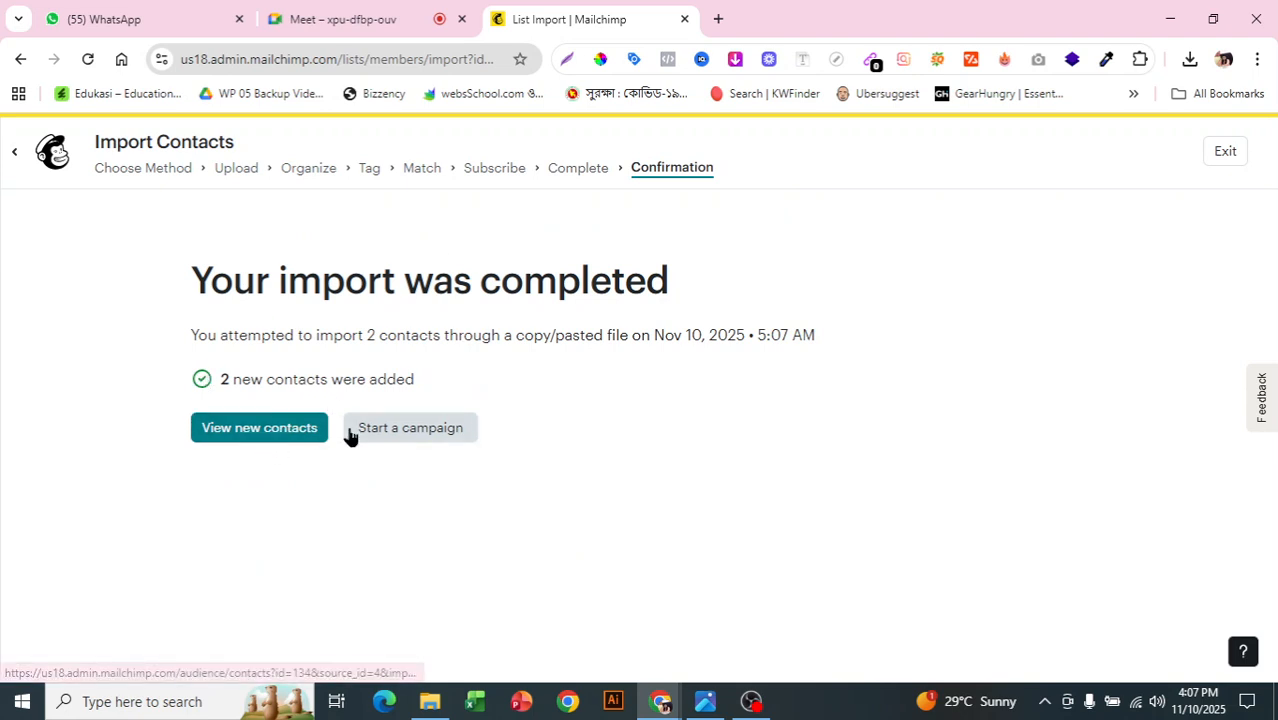
# Step: Start a new email campaign to the sas123 contacts and scroll its checklist toward From and Subject
pyautogui.click(421, 428)
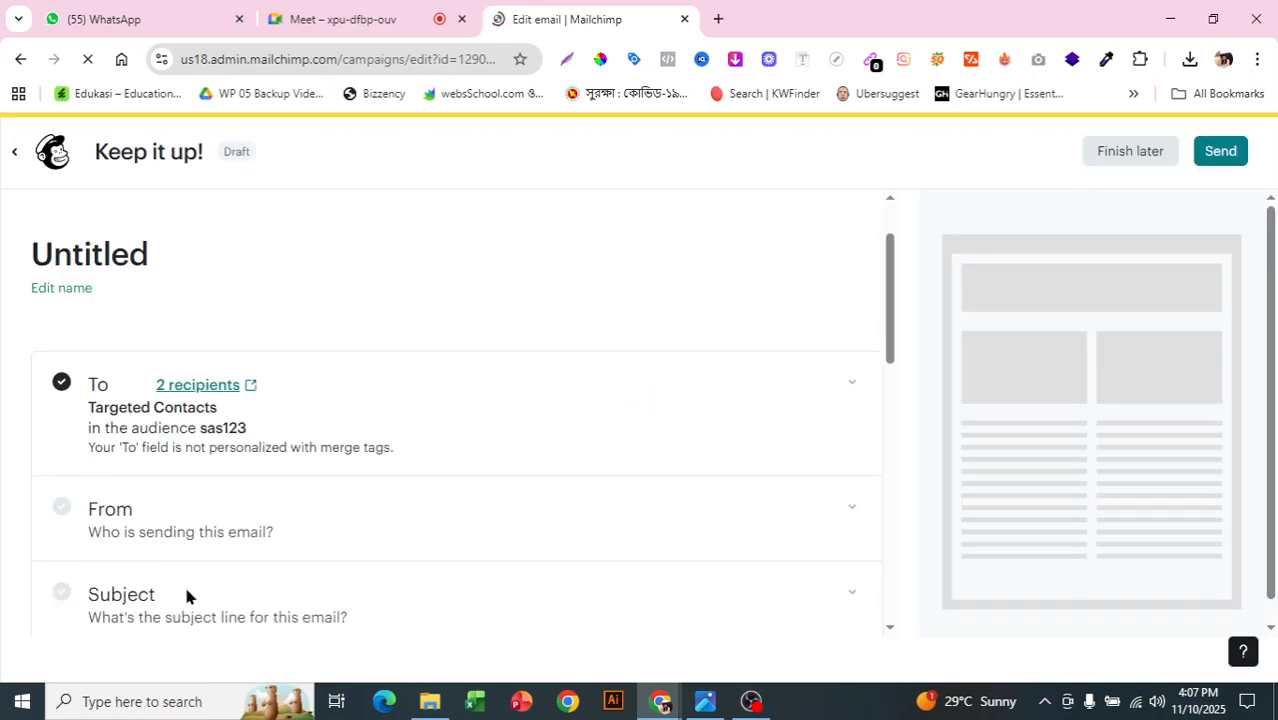
pyautogui.scroll(-1, 170, 450)
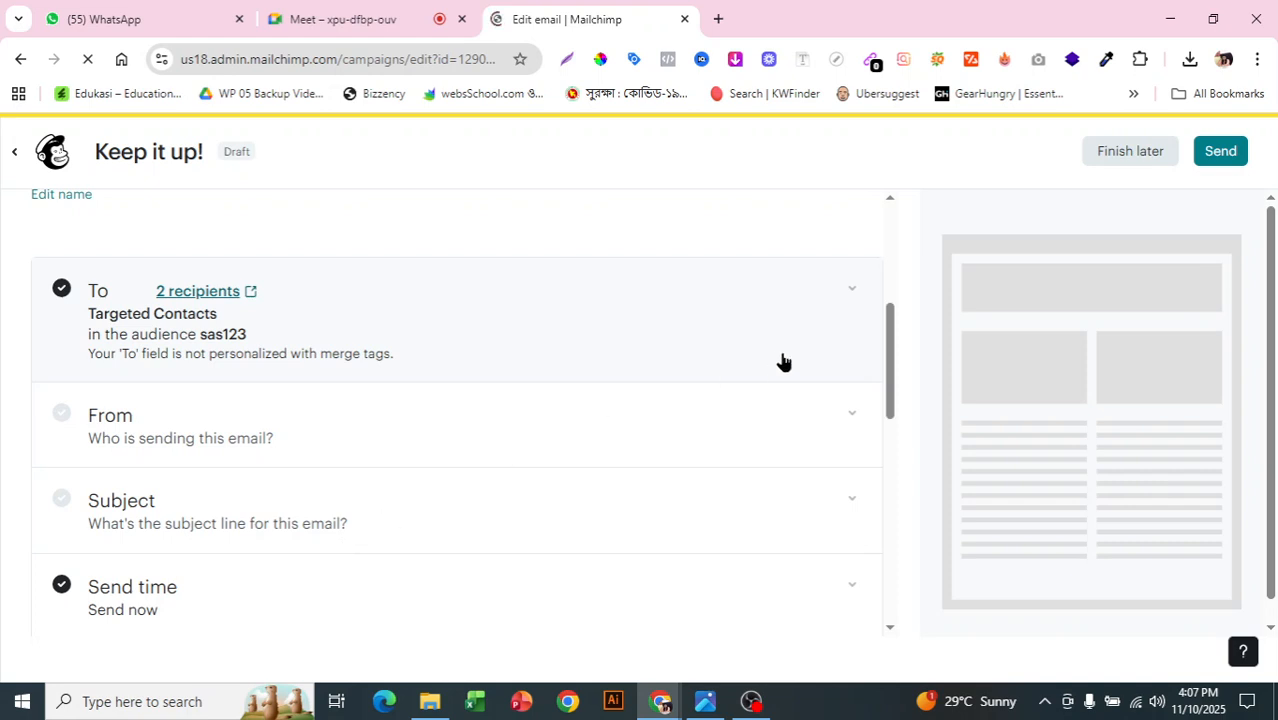
pyautogui.scroll(-3, 775, 365)
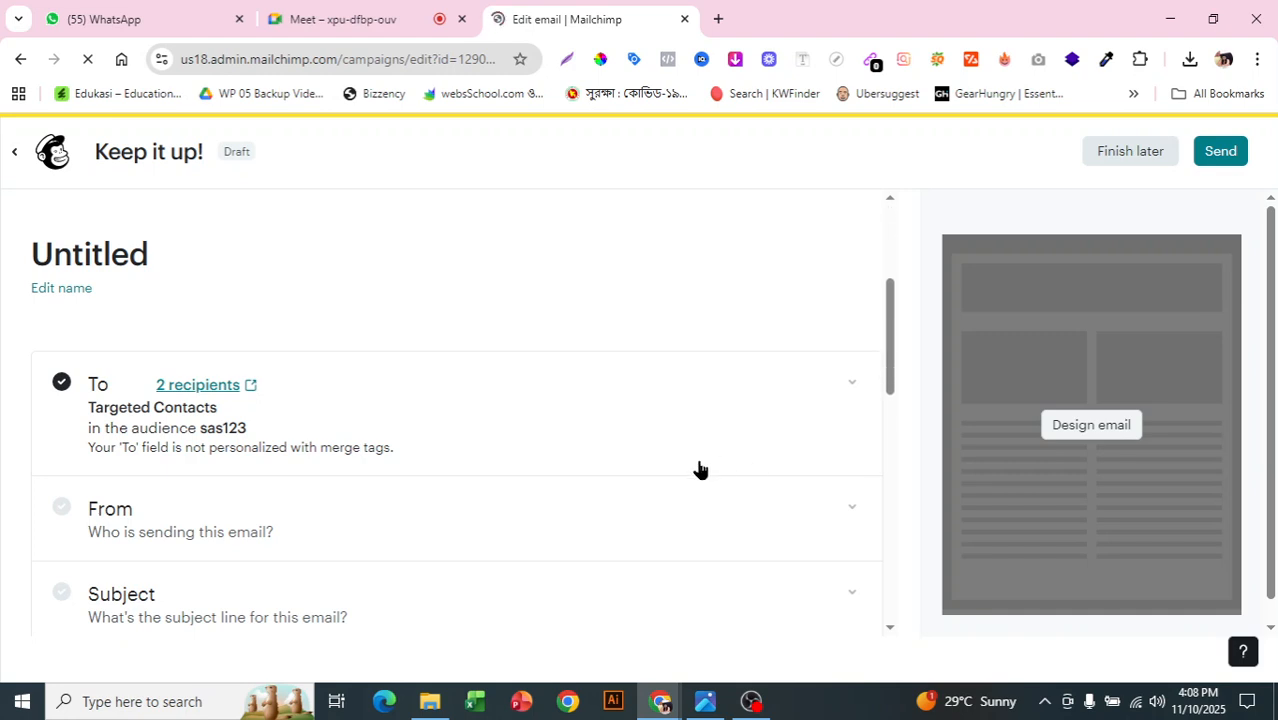
pyautogui.scroll(-3, 700, 468)
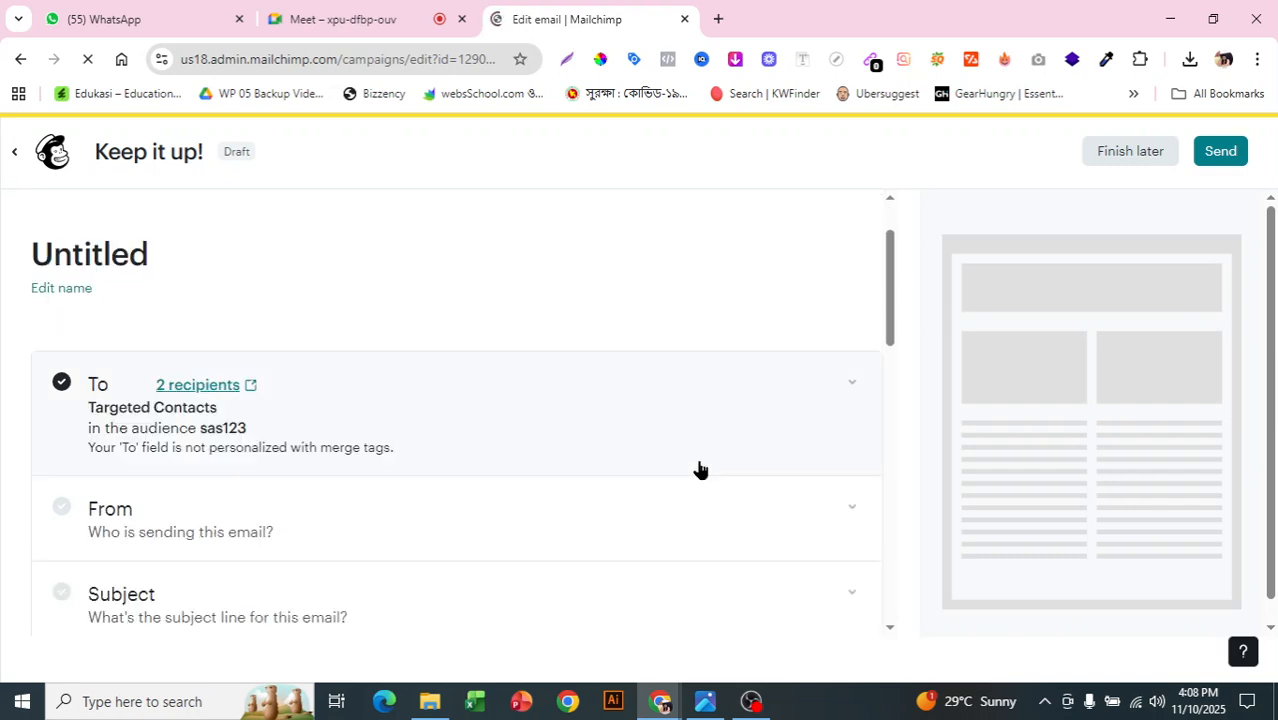
pyautogui.scroll(-1, 700, 470)
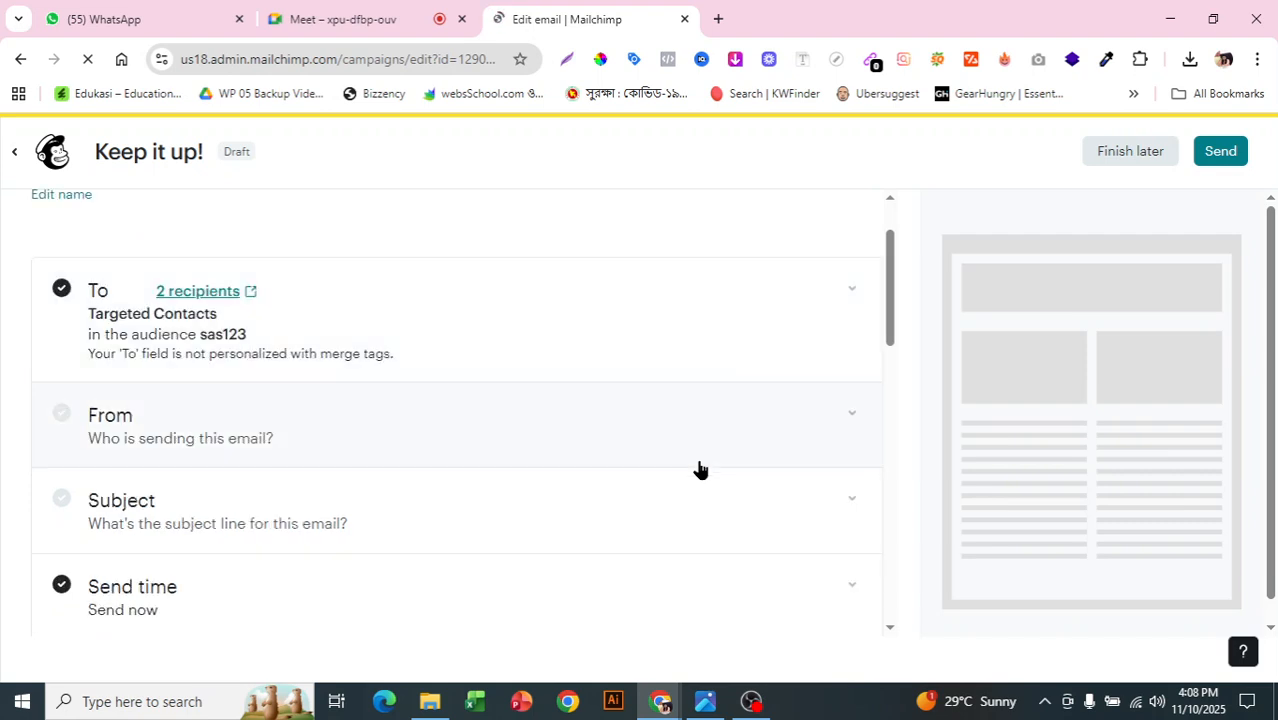
# Step: Expand the campaign's From section and then its Subject section with empty subject and preview fields
pyautogui.click(845, 420)
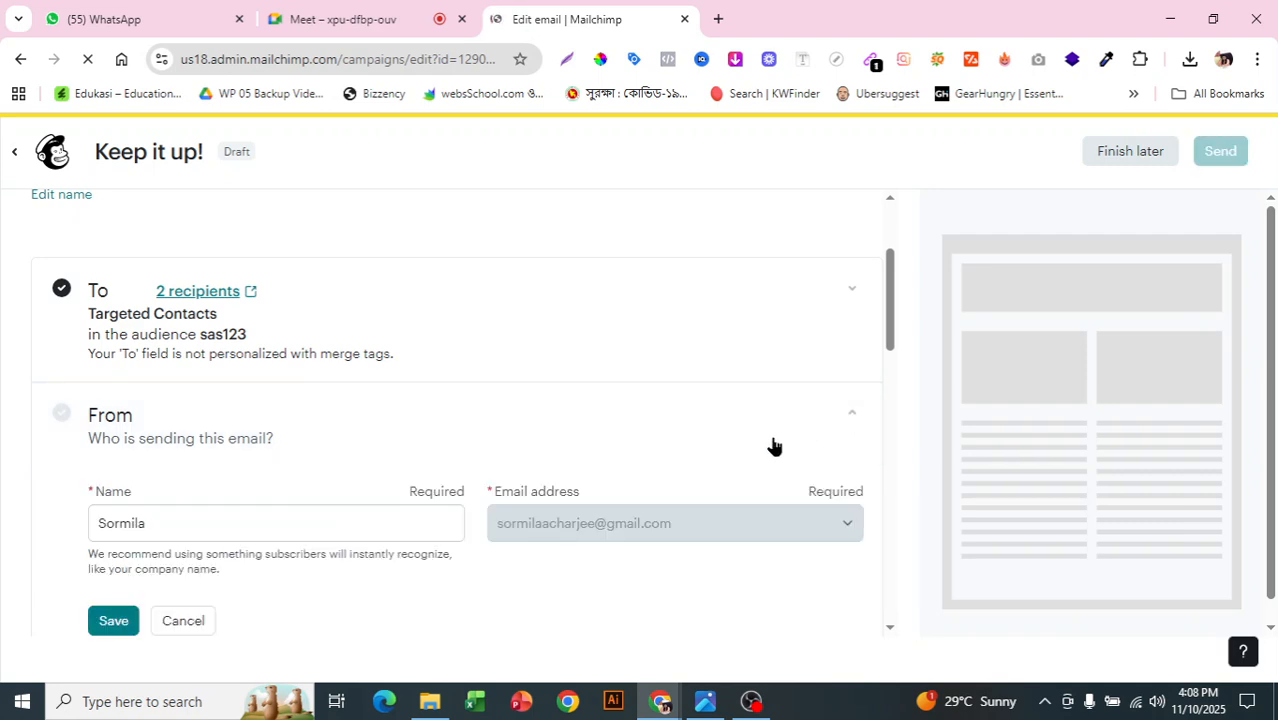
pyautogui.scroll(-3, 777, 447)
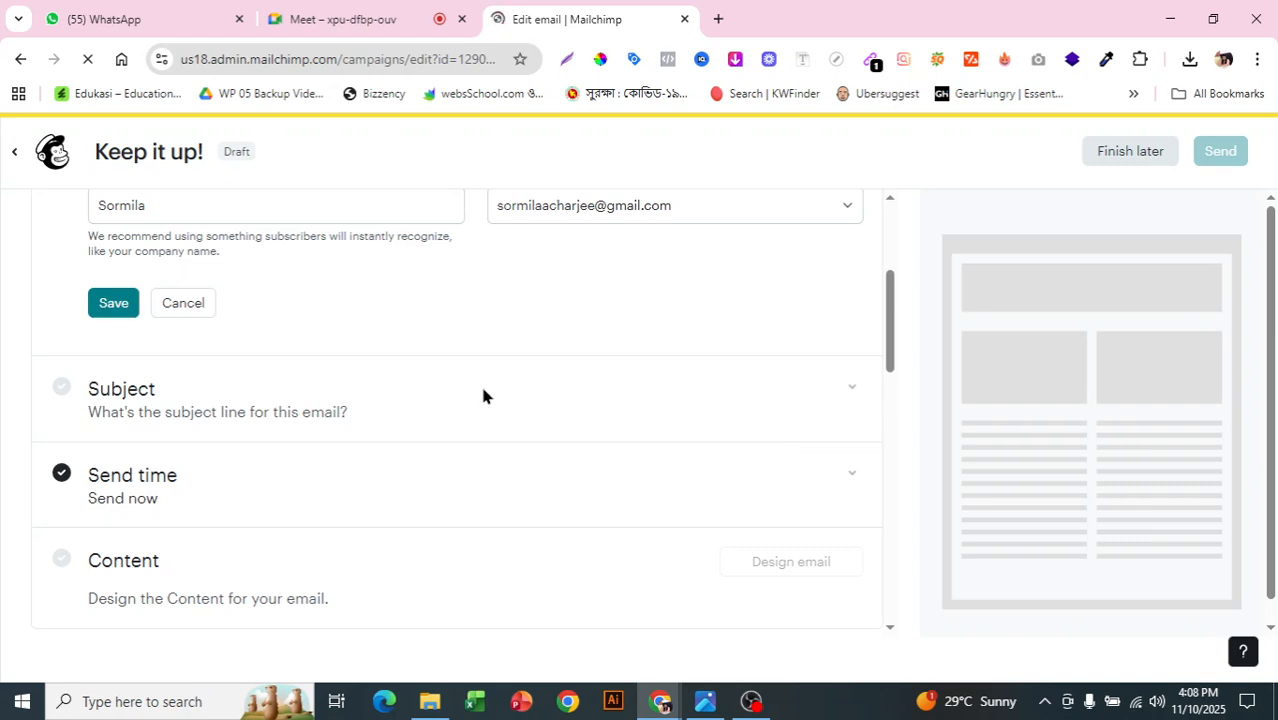
pyautogui.click(843, 388)
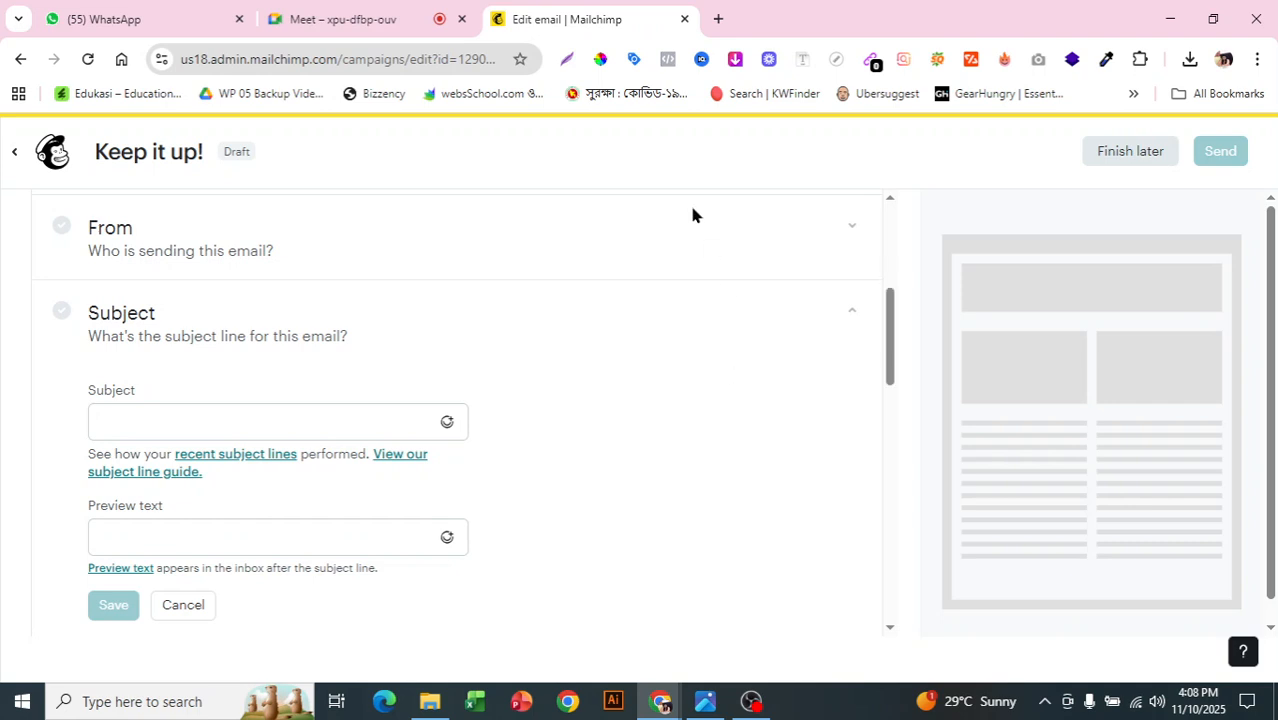
pyautogui.scroll(-1, 708, 248)
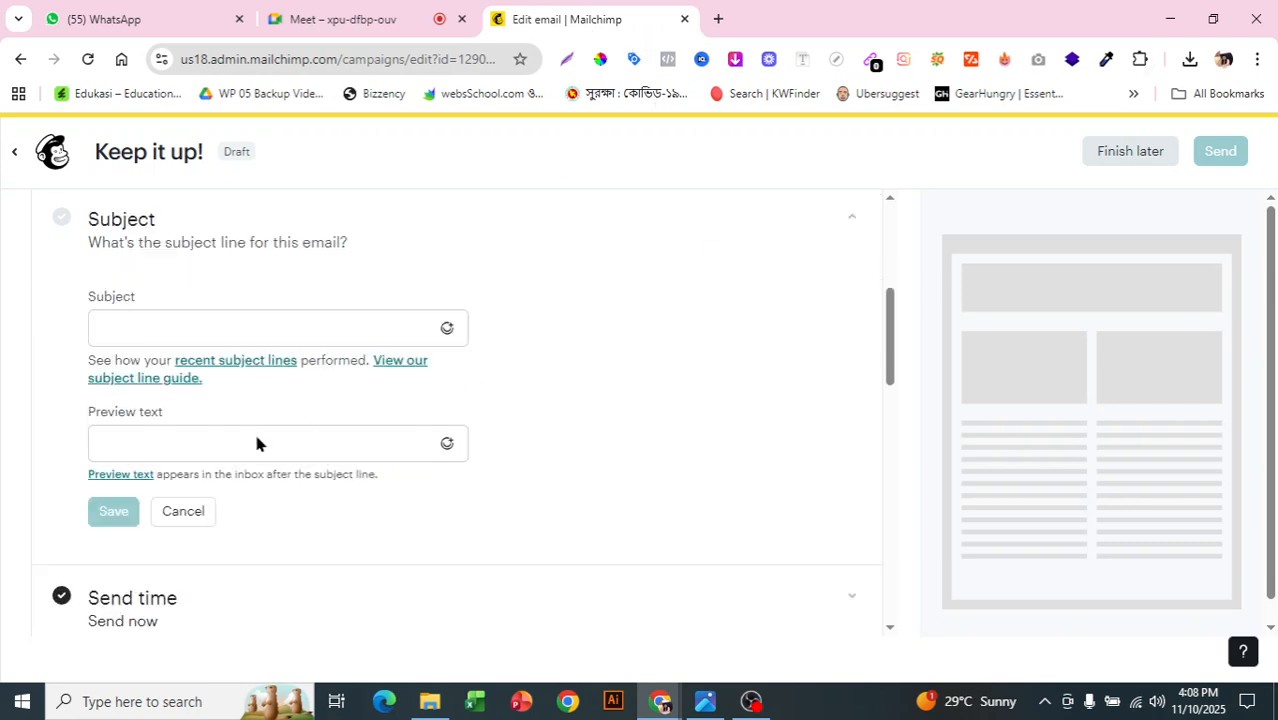
pyautogui.click(719, 19)
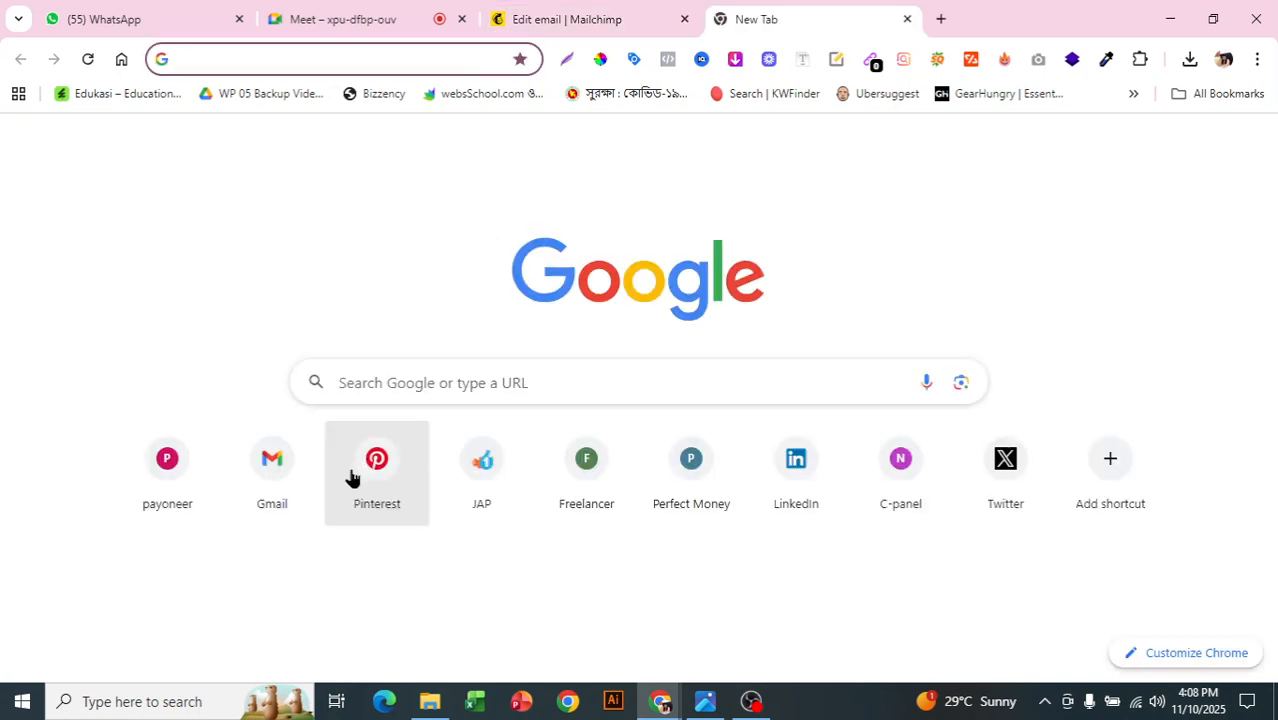
pyautogui.click(272, 476)
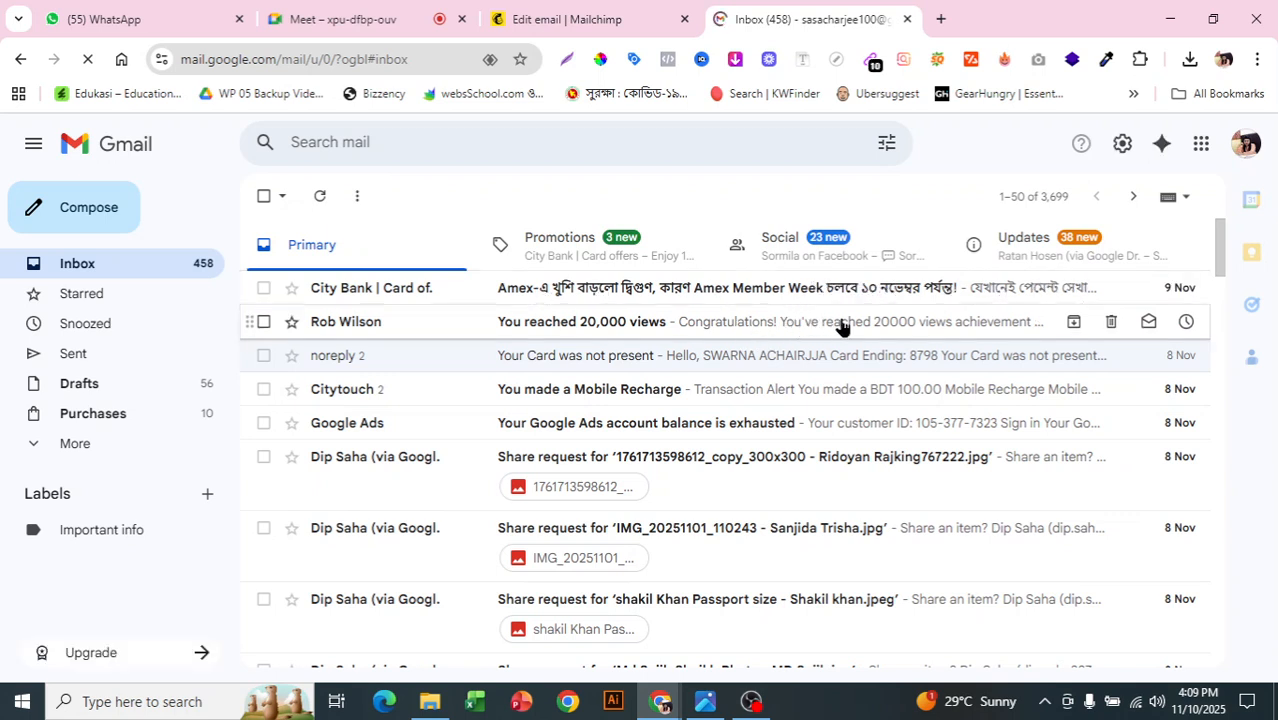
pyautogui.click(603, 16)
pyautogui.click(907, 19)
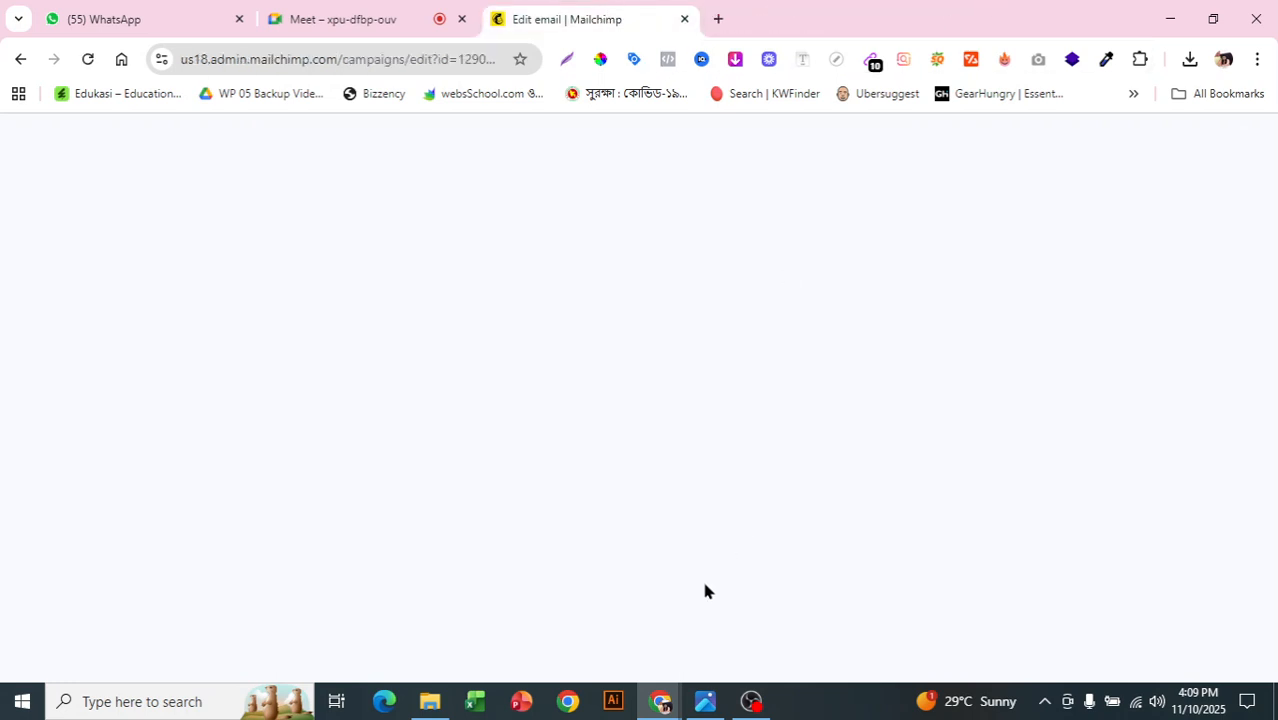
# Step: Apply the saved Burger Offer draft from Drafts as the email design, then save and exit
pyautogui.click(751, 701)
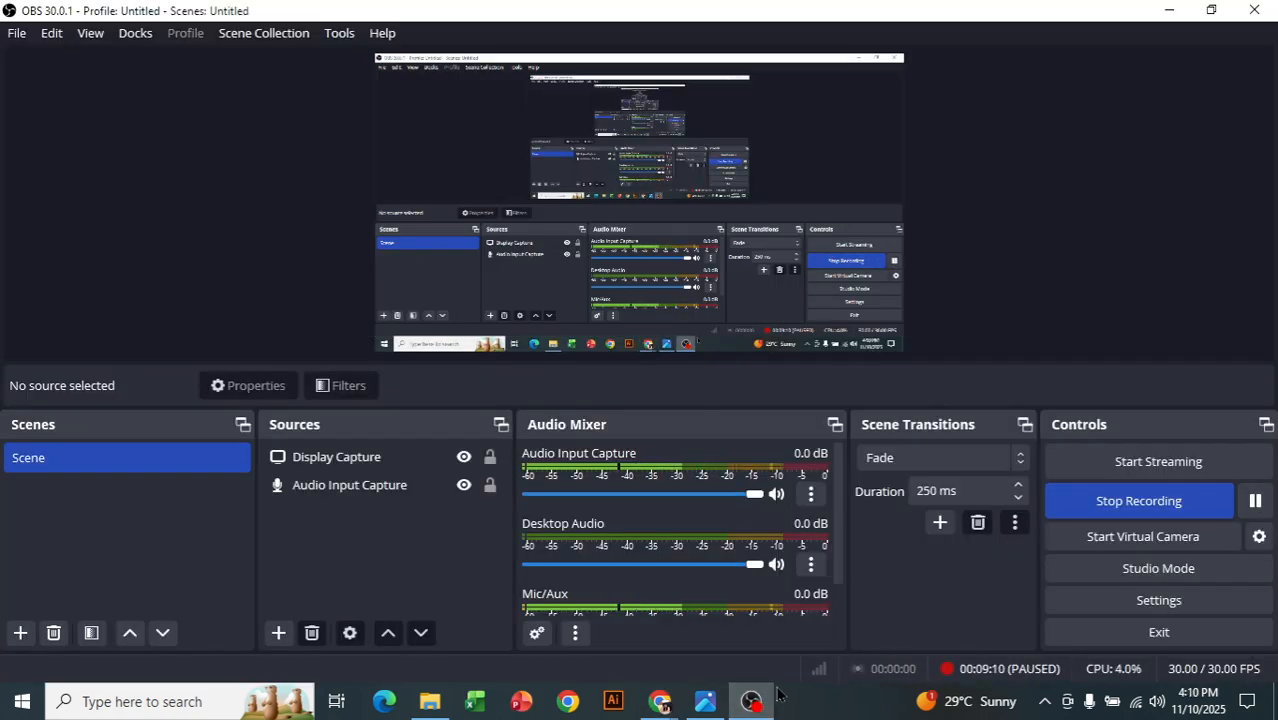
pyautogui.click(619, 625)
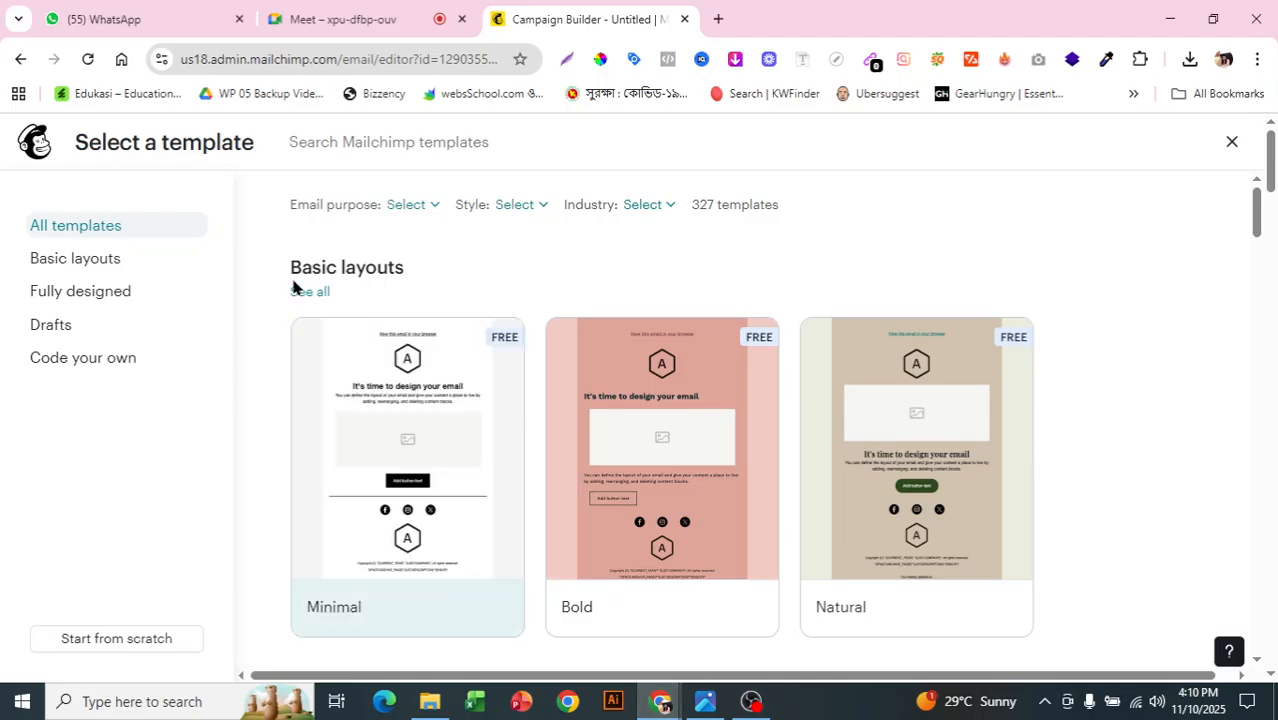
pyautogui.click(112, 334)
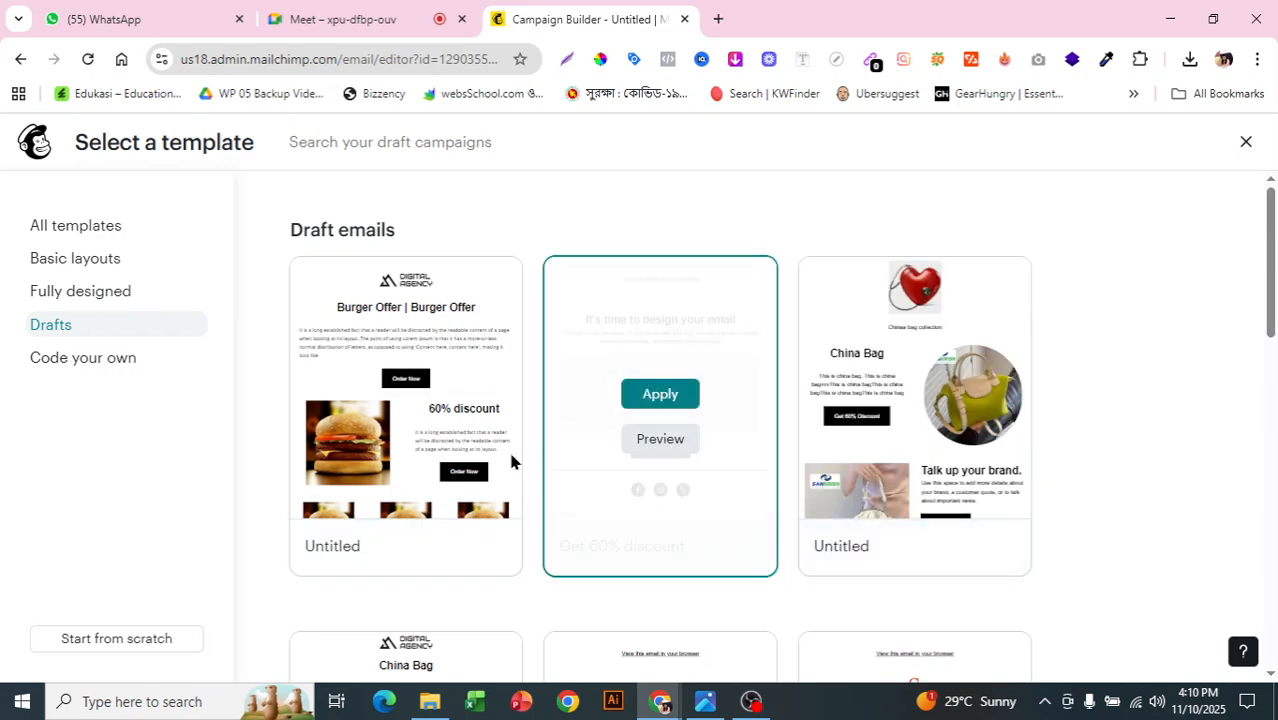
pyautogui.moveTo(405, 333)
pyautogui.click(406, 394)
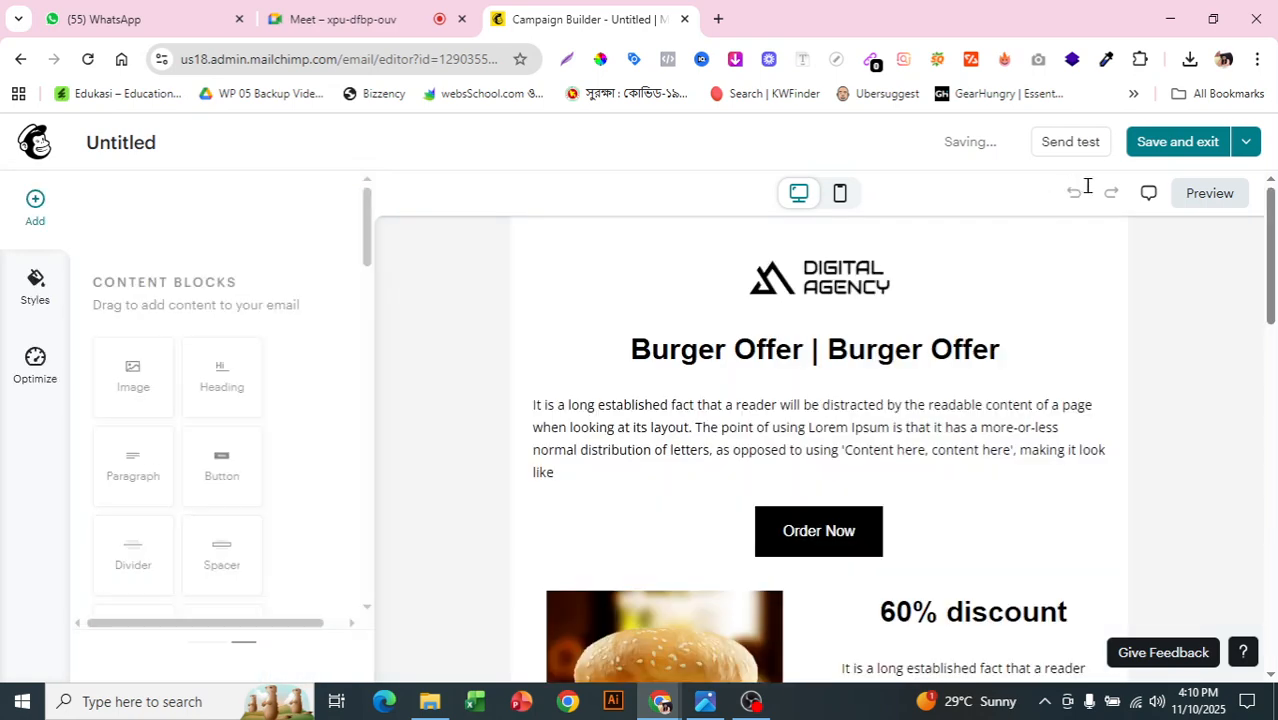
pyautogui.click(1205, 146)
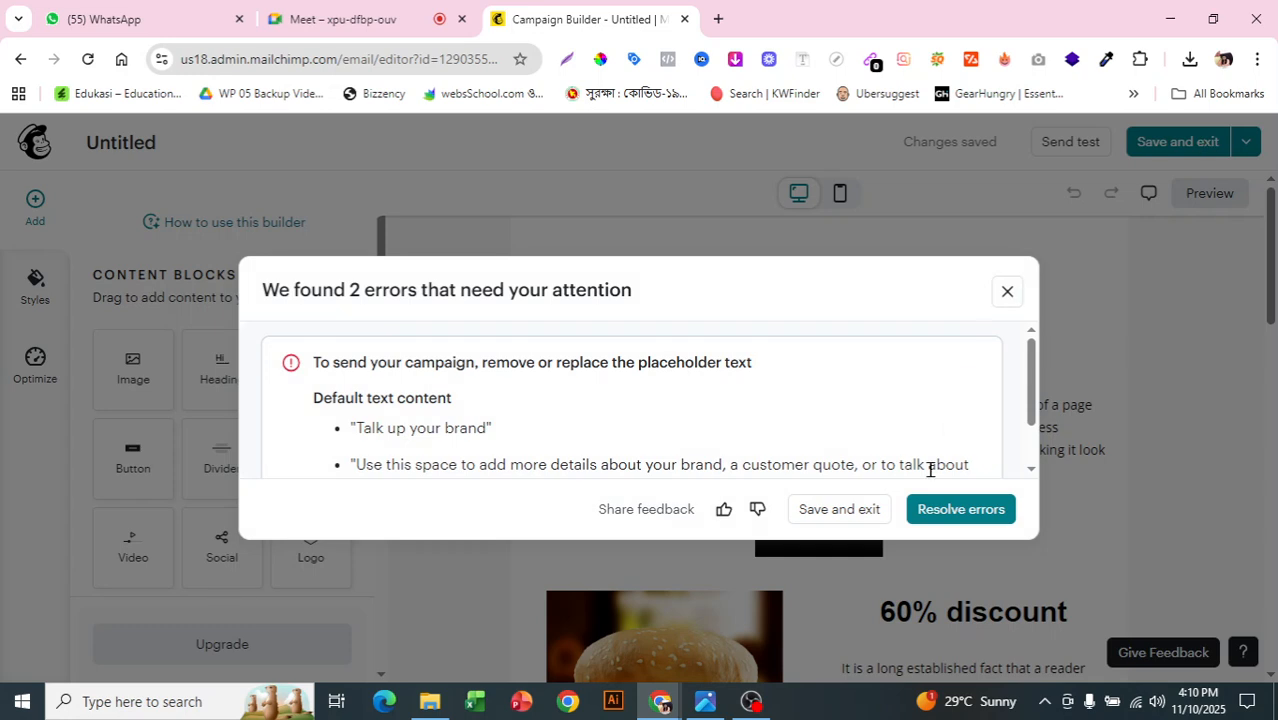
# Step: Review the 2 placeholder-text errors and choose Save and exit instead of resolving them
pyautogui.moveTo(381, 390); pyautogui.dragTo(593, 434)
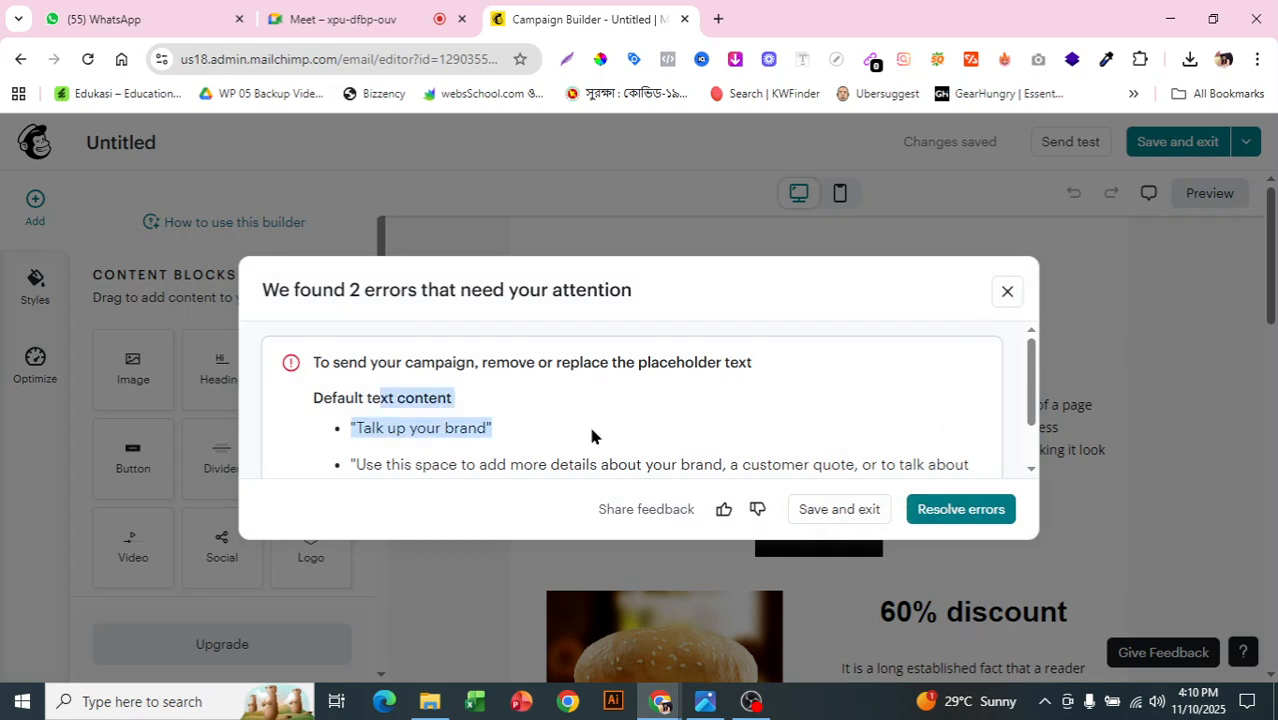
pyautogui.click(409, 417)
pyautogui.scroll(-1, 407, 418)
pyautogui.scroll(1, 408, 417)
pyautogui.scroll(-1, 408, 417)
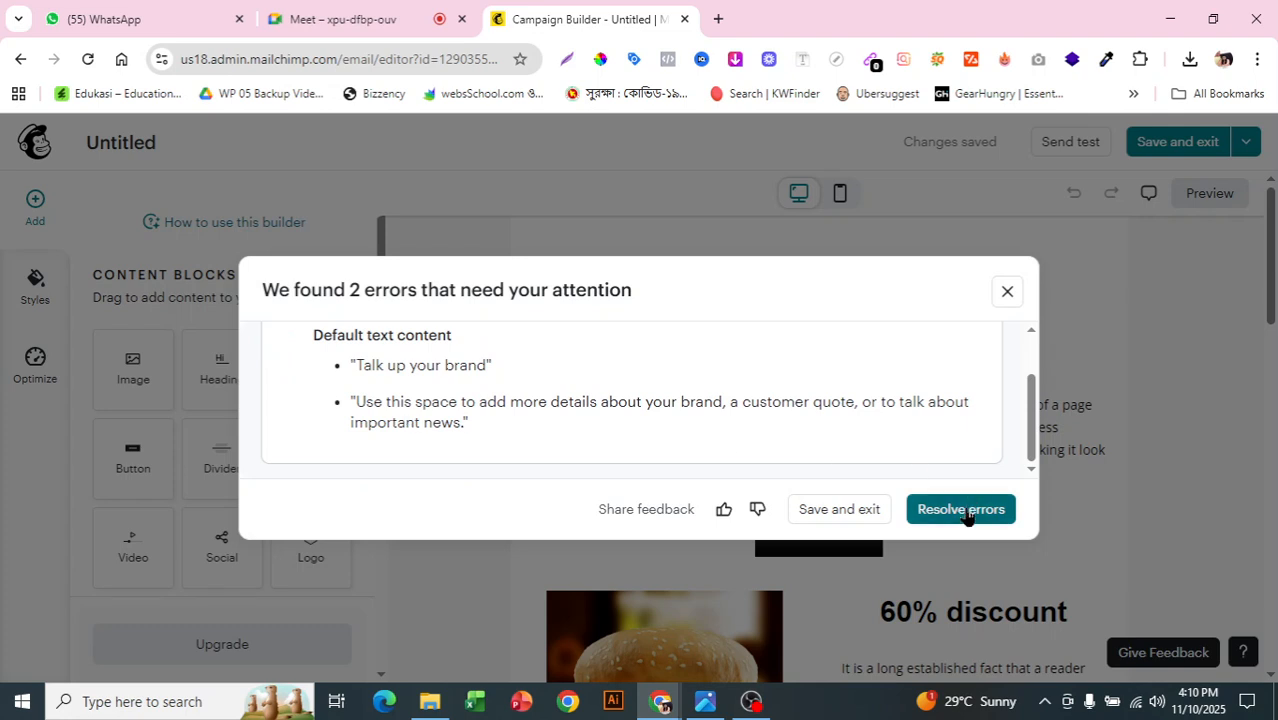
pyautogui.click(841, 512)
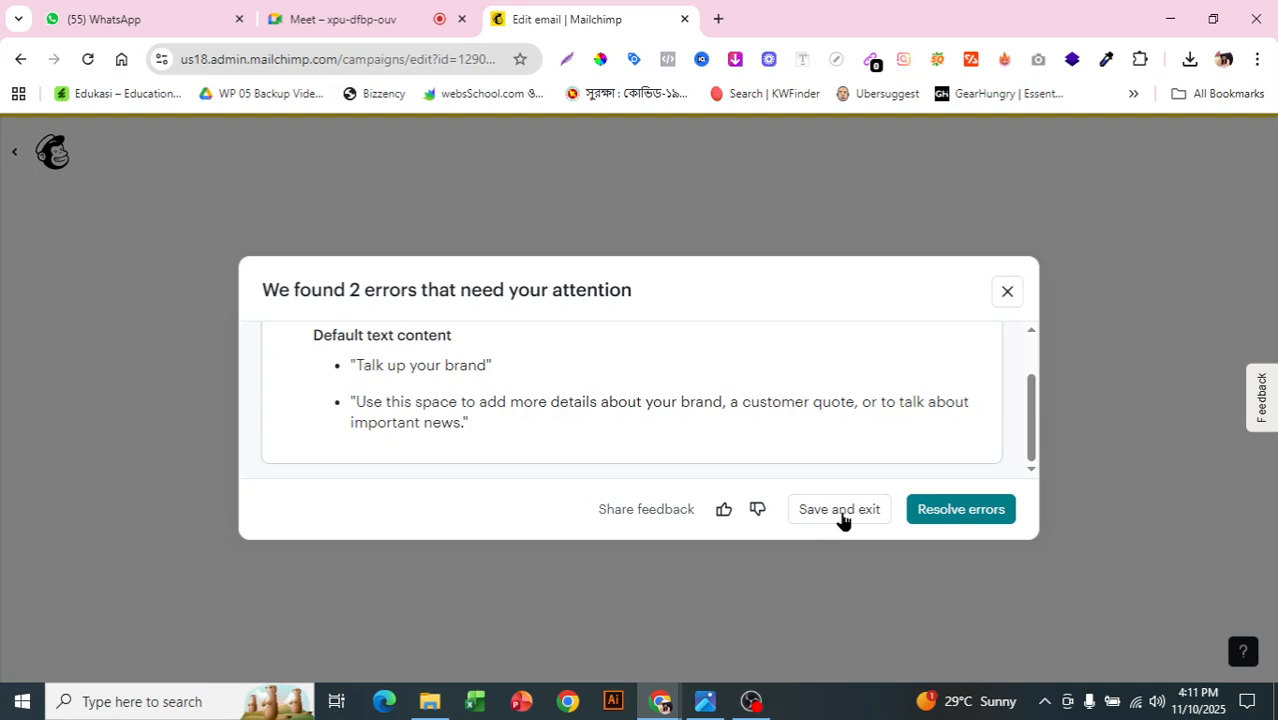
# Step: Return to the campaign overview and review the Burger Offer preview with 2 recipients set
pyautogui.click(840, 510)
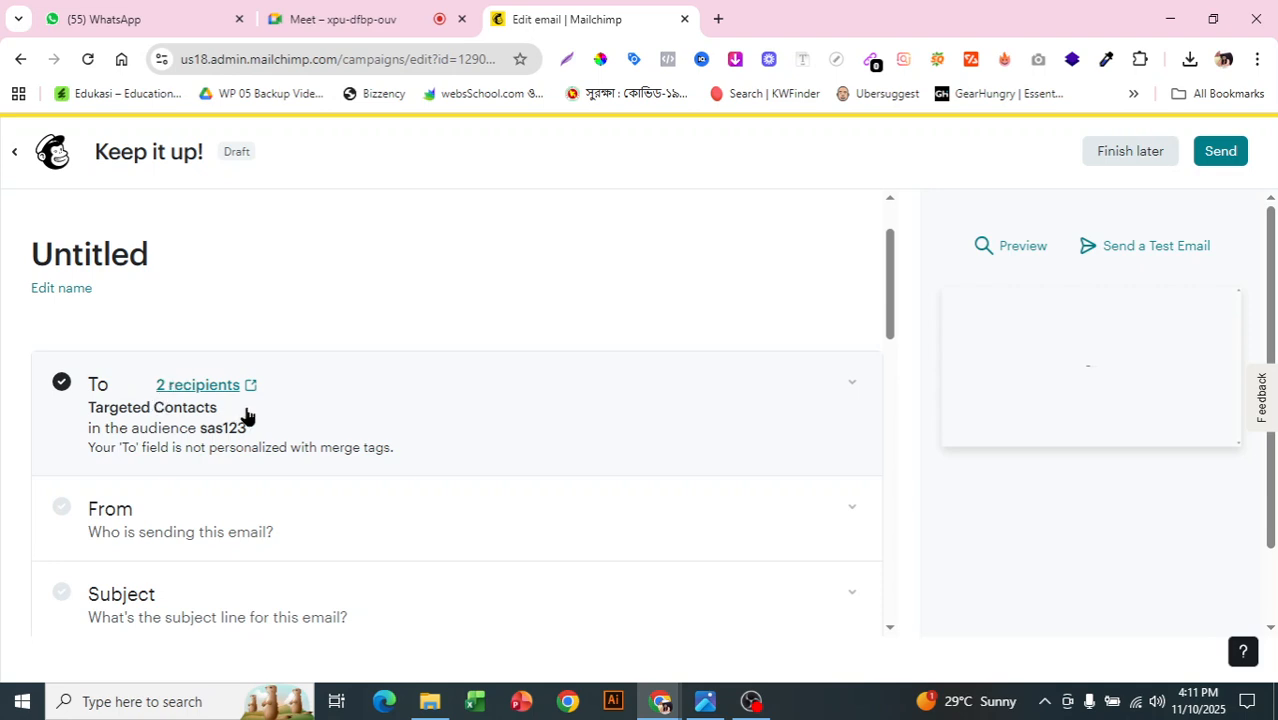
pyautogui.scroll(-1, 228, 388)
pyautogui.scroll(-2, 228, 388)
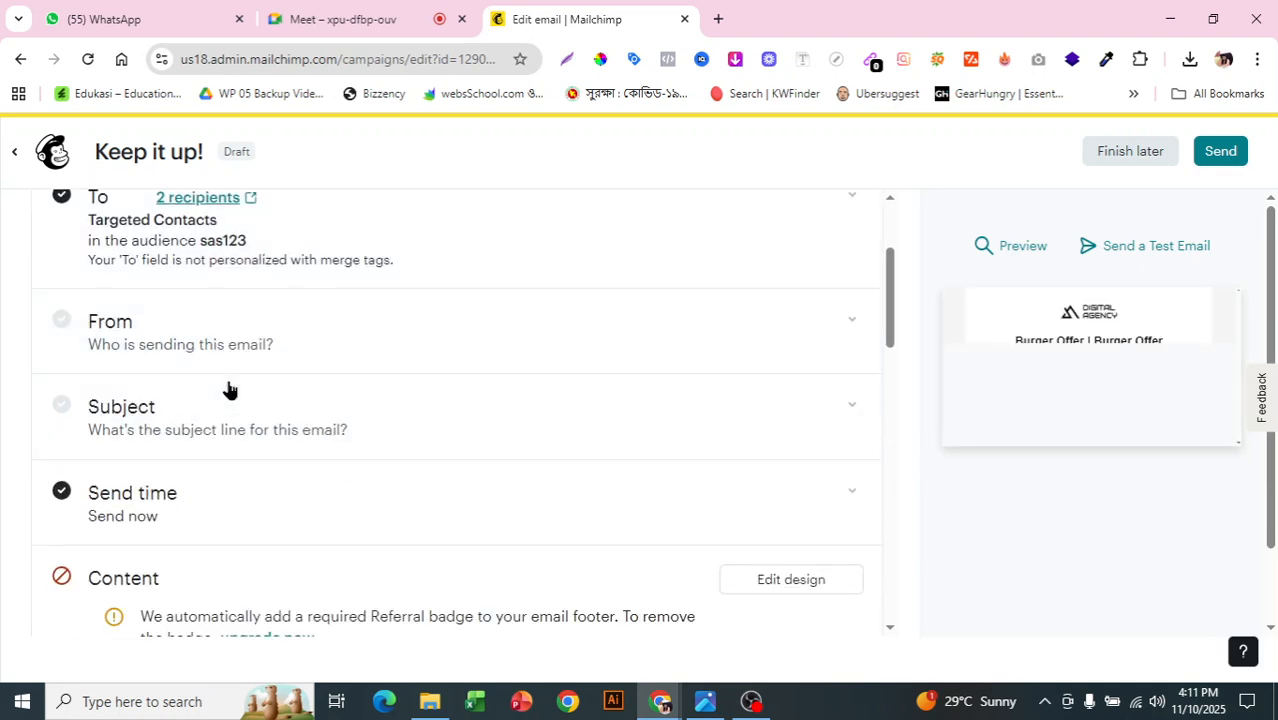
pyautogui.scroll(-2, 280, 471)
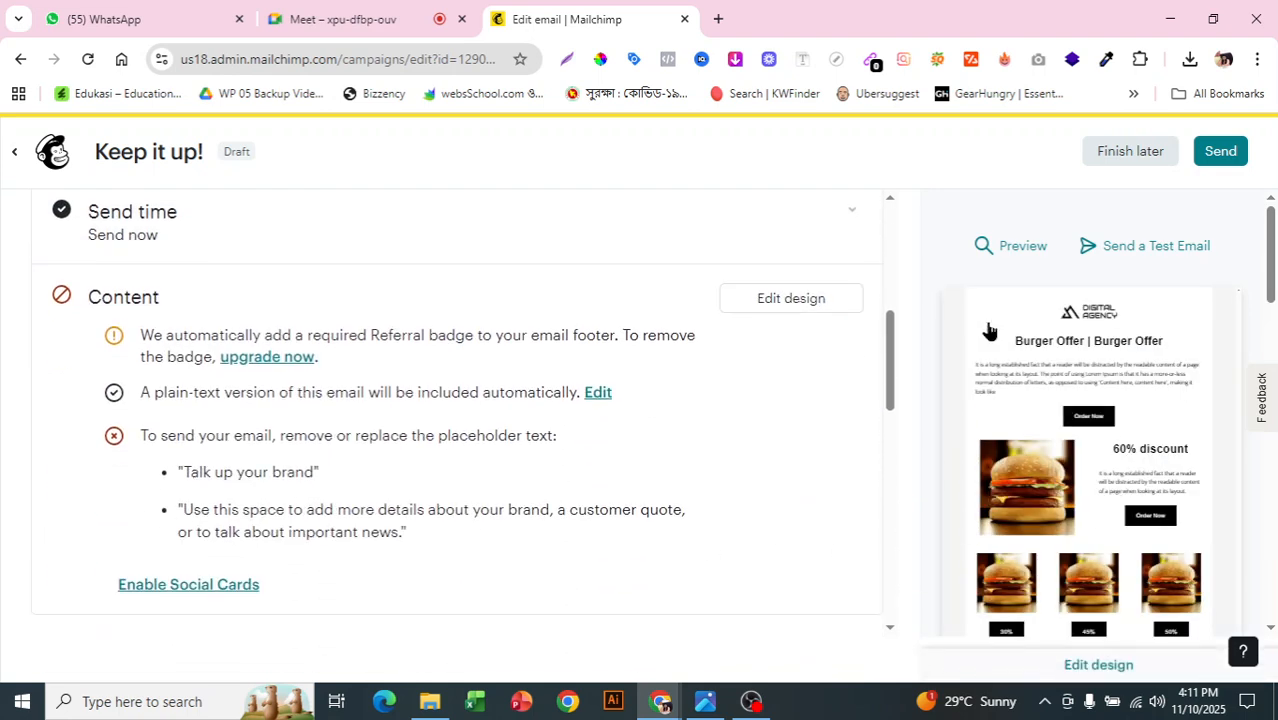
pyautogui.scroll(-2, 1018, 354)
pyautogui.scroll(-4, 1199, 565)
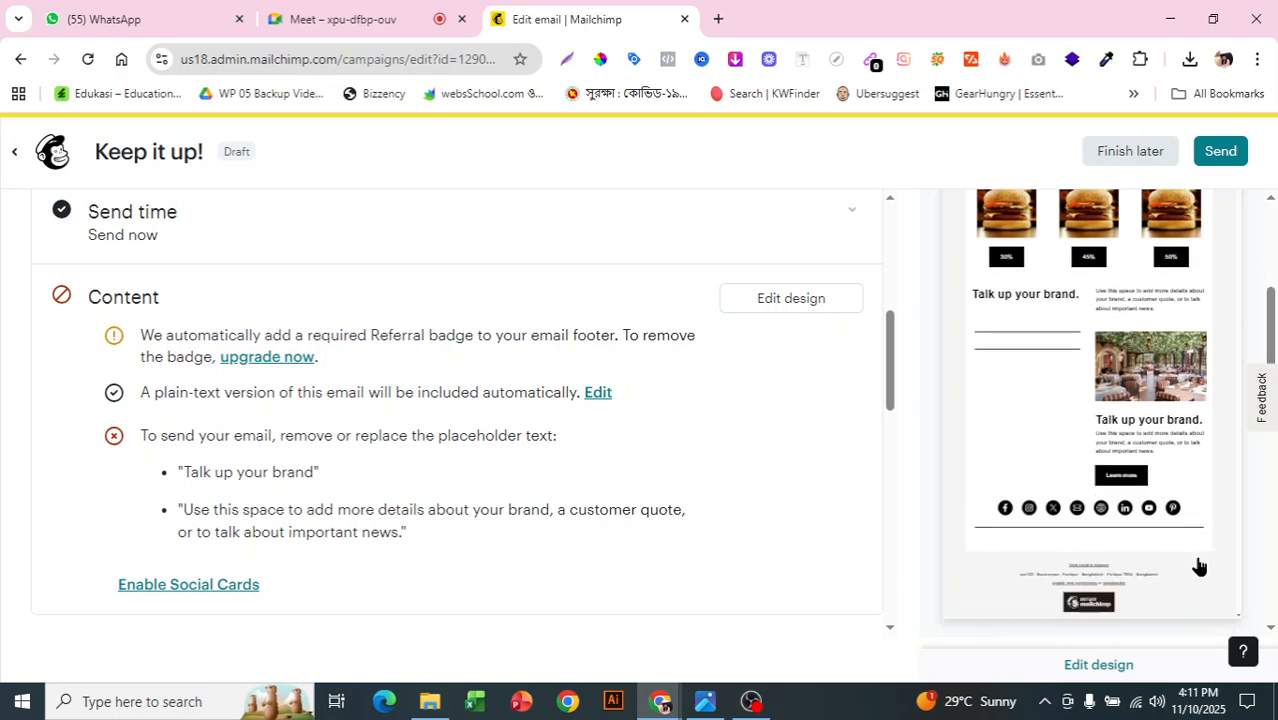
pyautogui.scroll(5, 1198, 564)
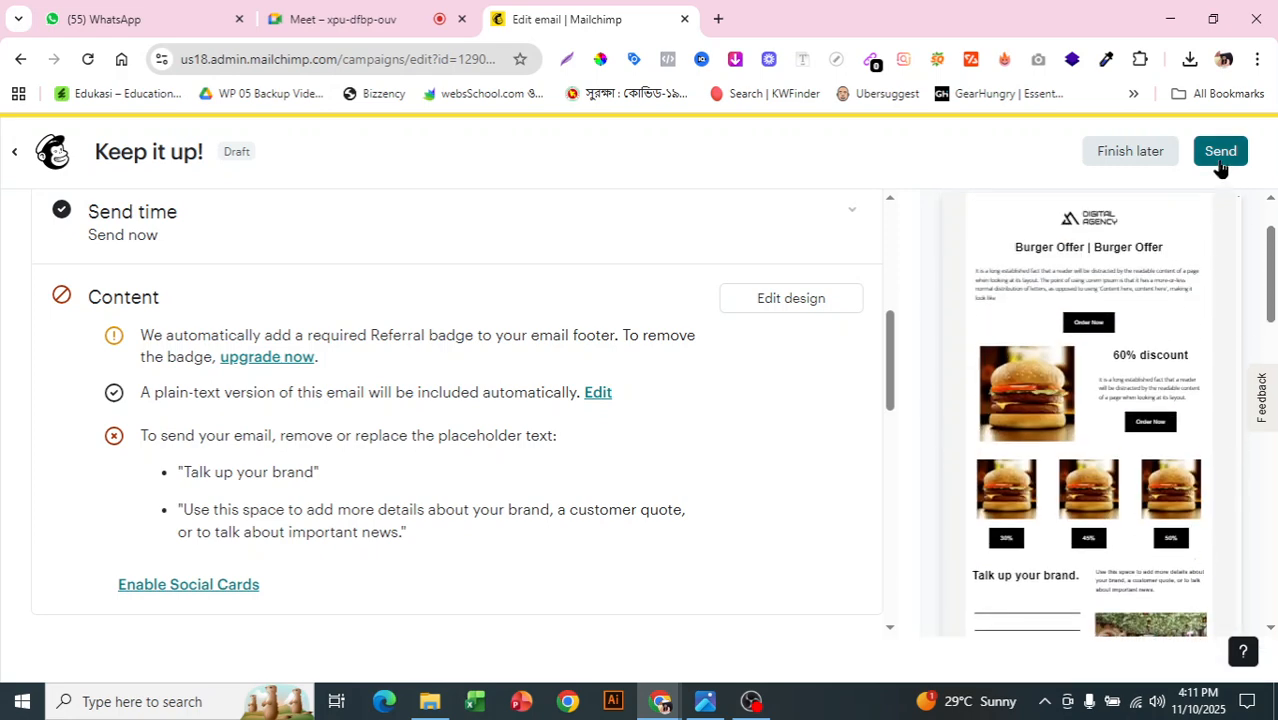
pyautogui.scroll(3, 640, 421)
pyautogui.scroll(5, 628, 420)
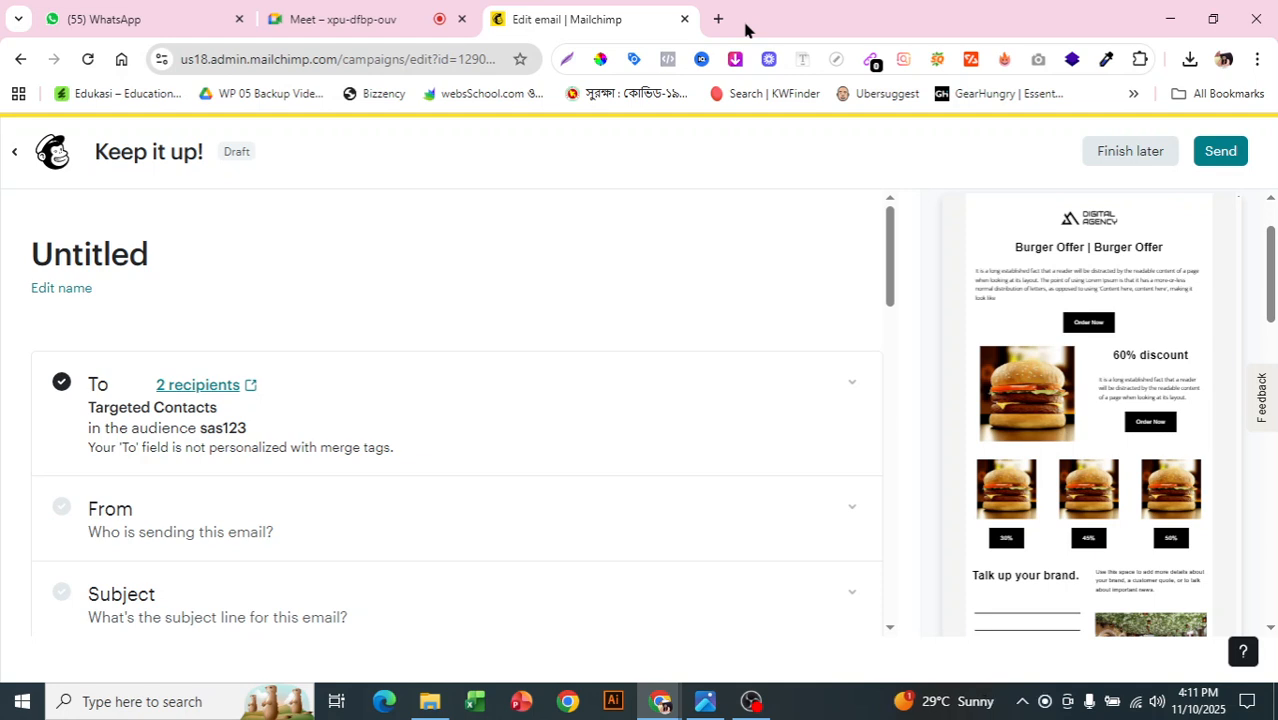
pyautogui.moveTo(1198, 285)
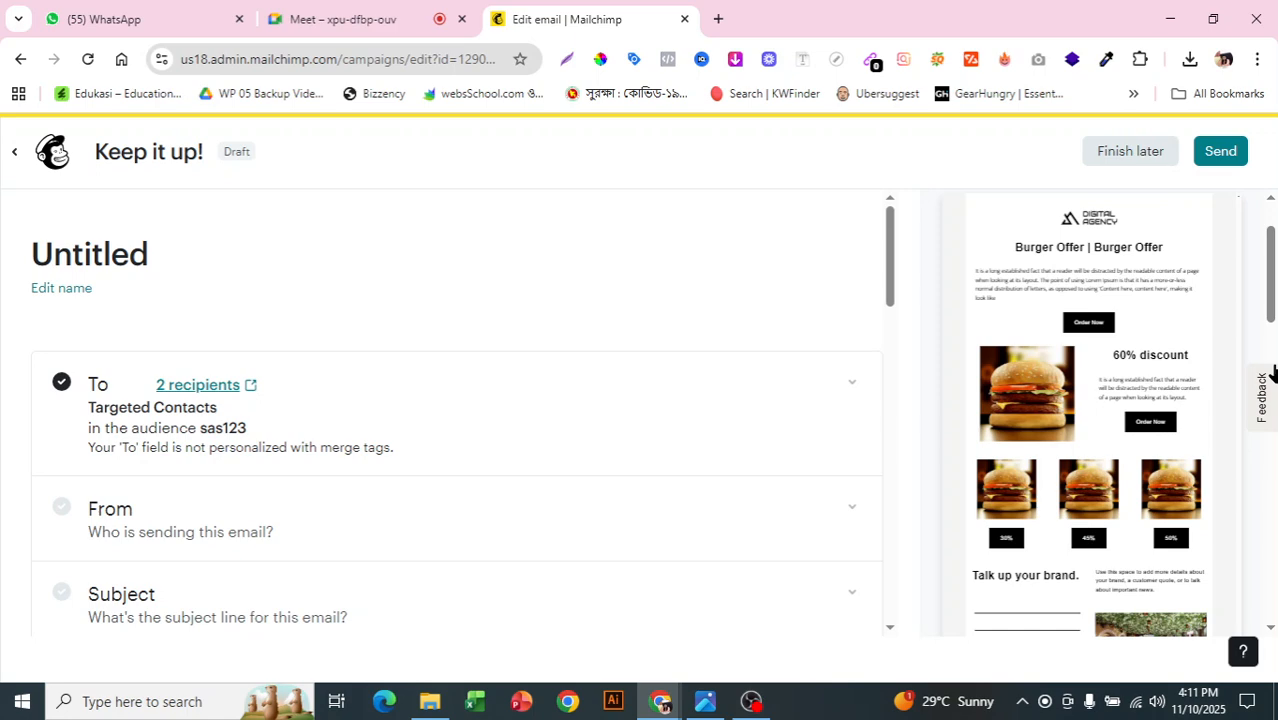
pyautogui.click(748, 705)
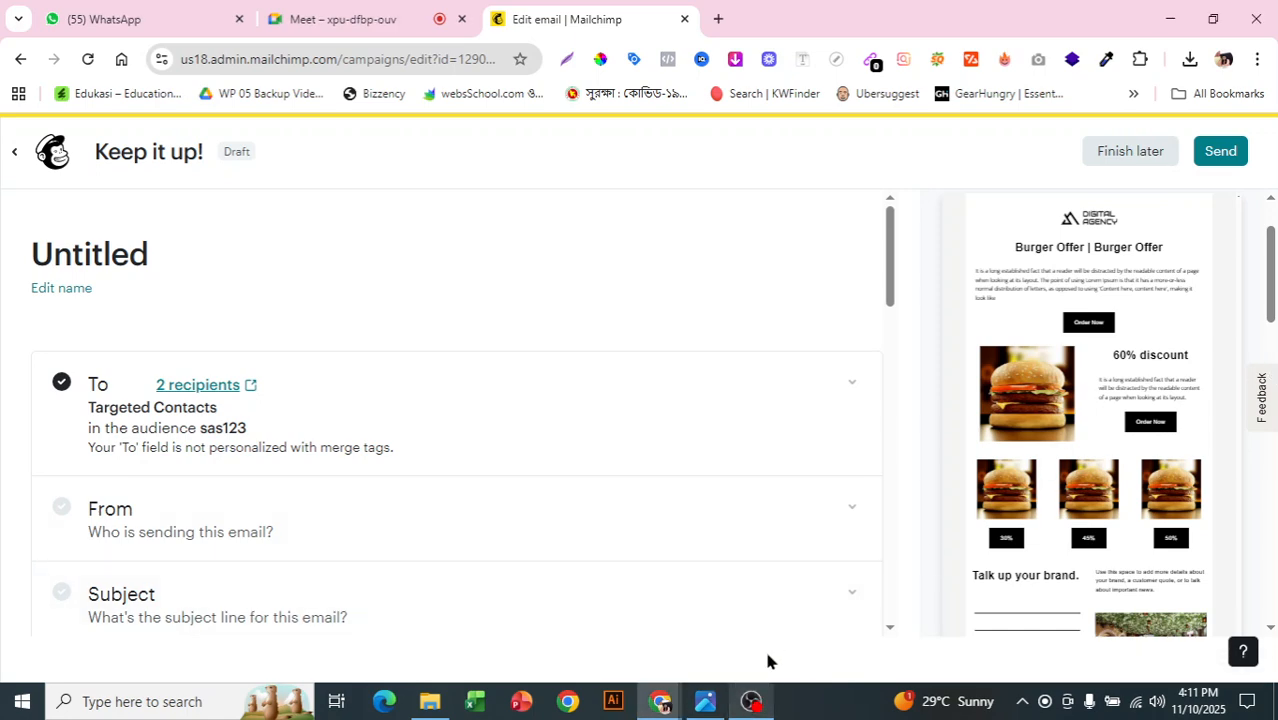